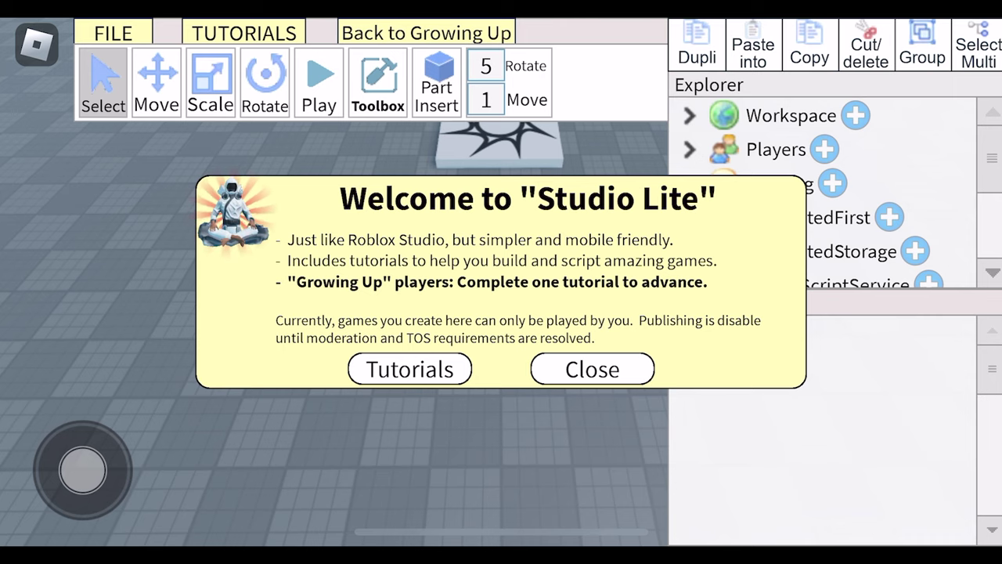
- Dismiss the welcome message, select the SpawnLocation and bring the spawn pad into close view
click(593, 369)
drag(391, 391, 235, 470)
click(78, 509)
drag(313, 314, 313, 469)
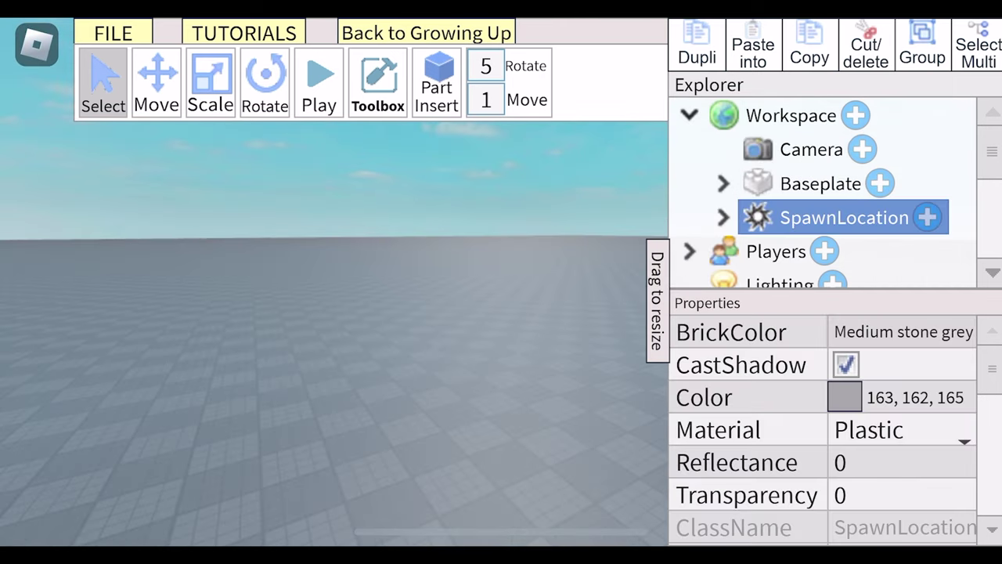
drag(313, 314, 313, 430)
mouse_move(658, 297)
mouse_down()
mouse_move(968, 297)
mouse_move(819, 297)
mouse_up()
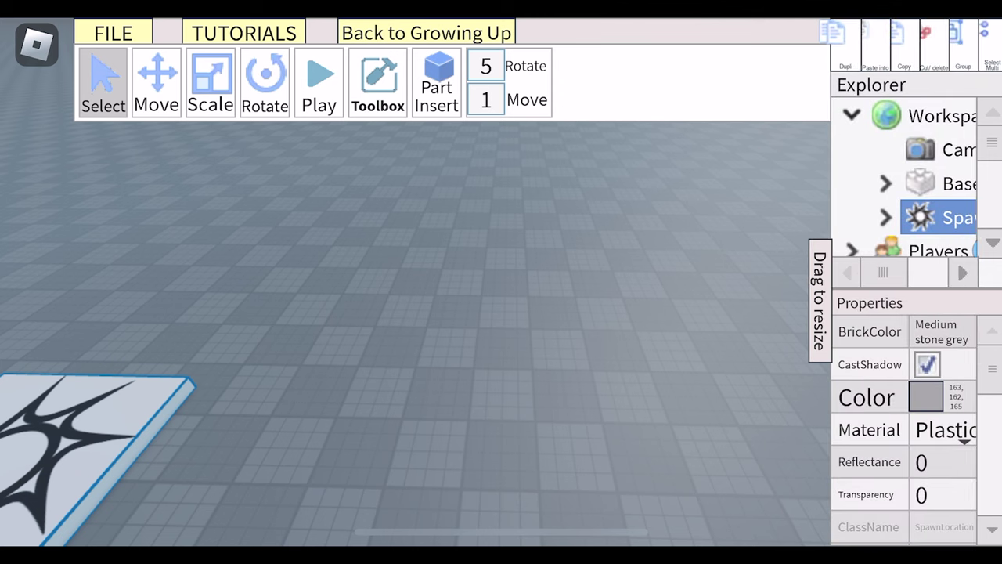
drag(313, 430, 314, 313)
drag(123, 413, 133, 358)
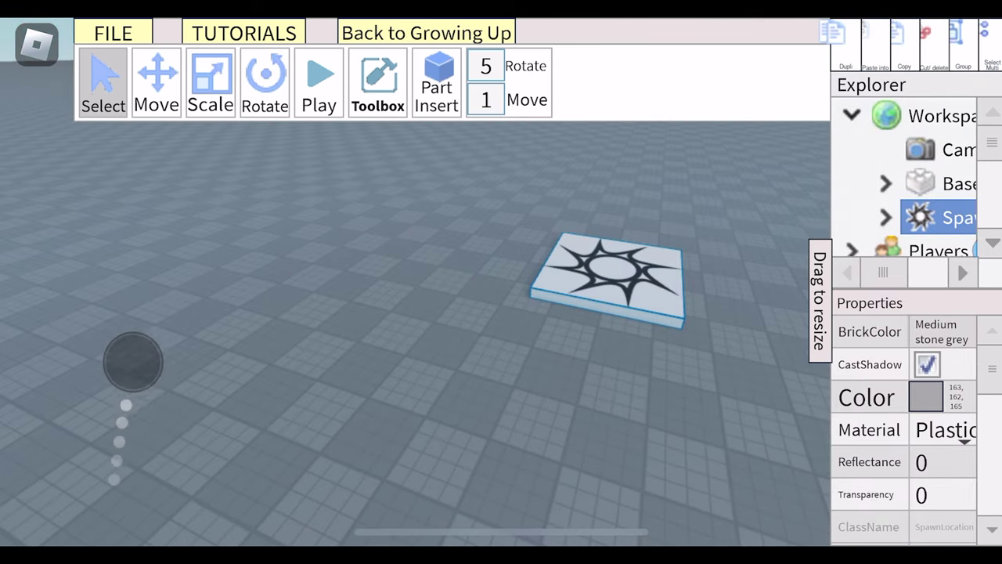
- Switch the spawn pad's transform tool, browse the Toolbox models, and finish a quick play test
click(156, 82)
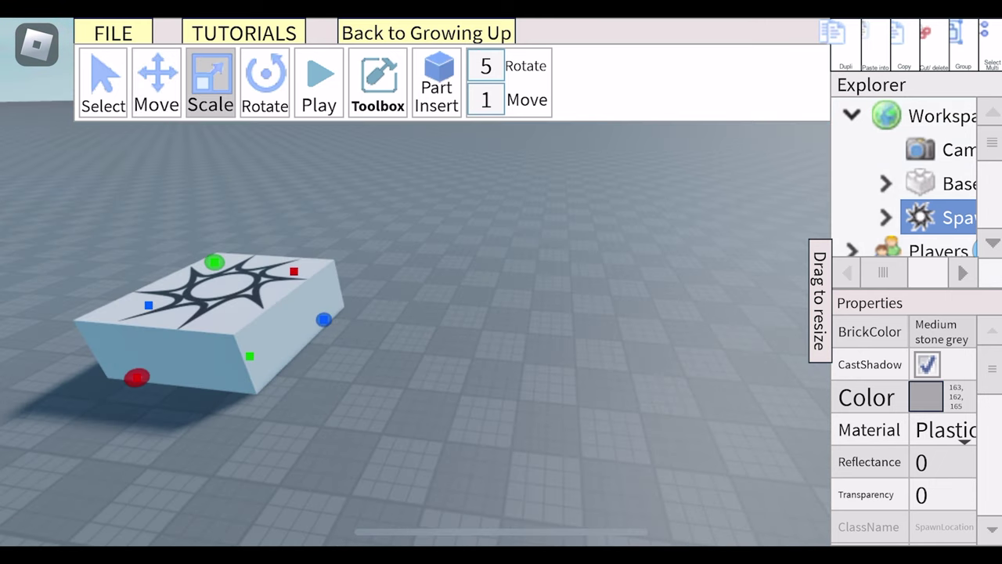
click(377, 82)
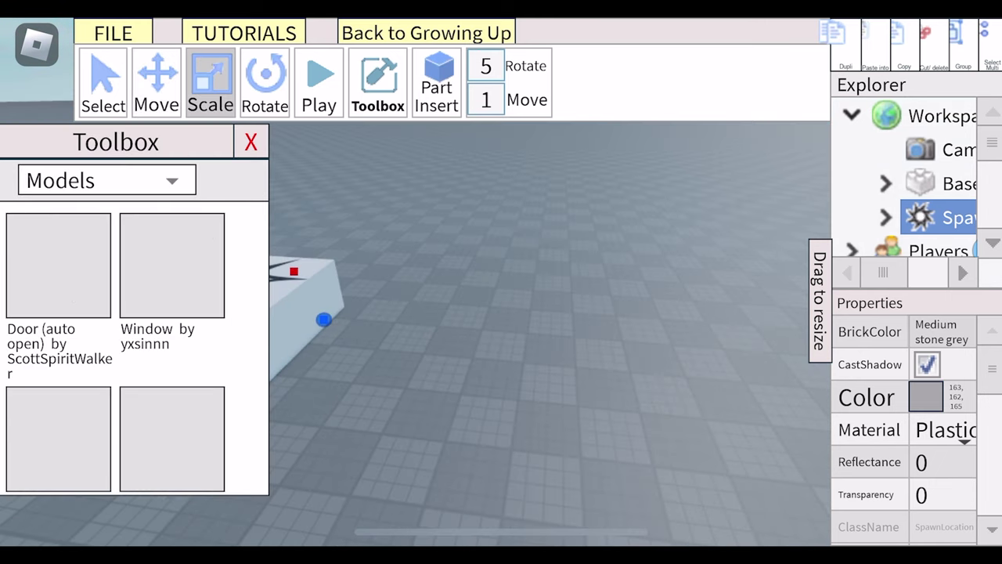
scroll(133, 352, down, 5)
scroll(118, 344, down, 2)
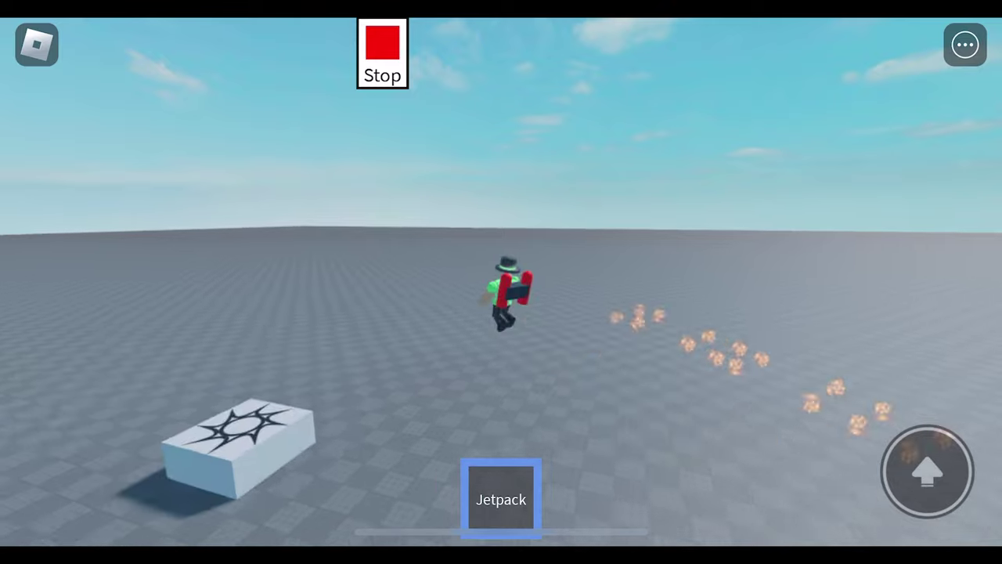
click(382, 54)
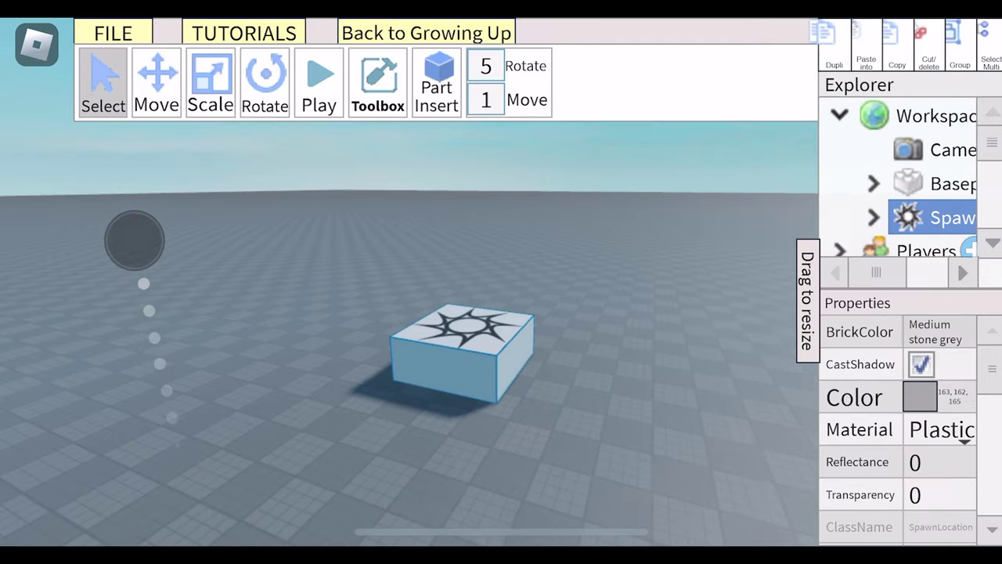
- Flatten the spawn block into a thin slab with the Scale tool
drag(134, 235, 128, 302)
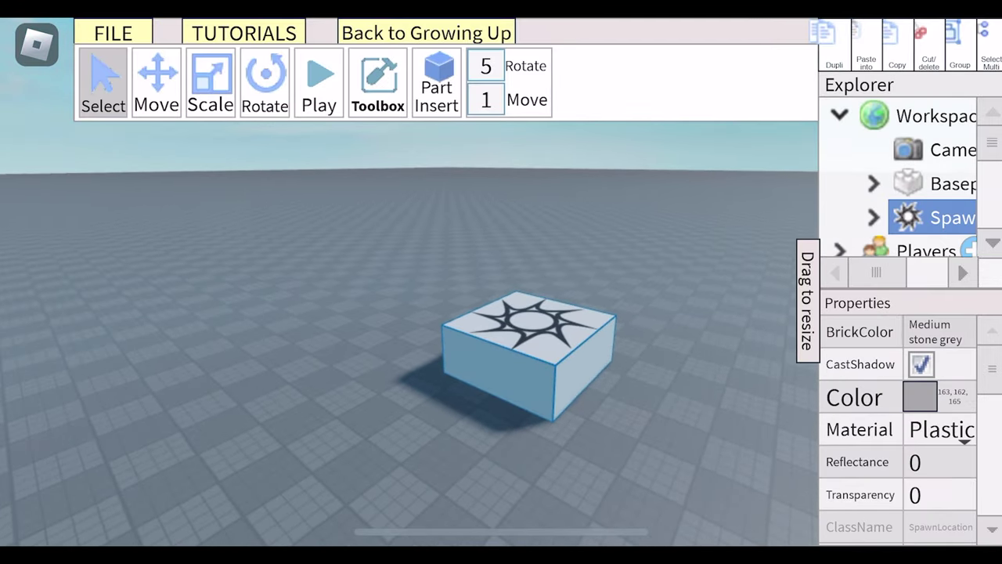
mouse_move(807, 302)
mouse_down()
mouse_move(682, 301)
mouse_move(745, 301)
mouse_up()
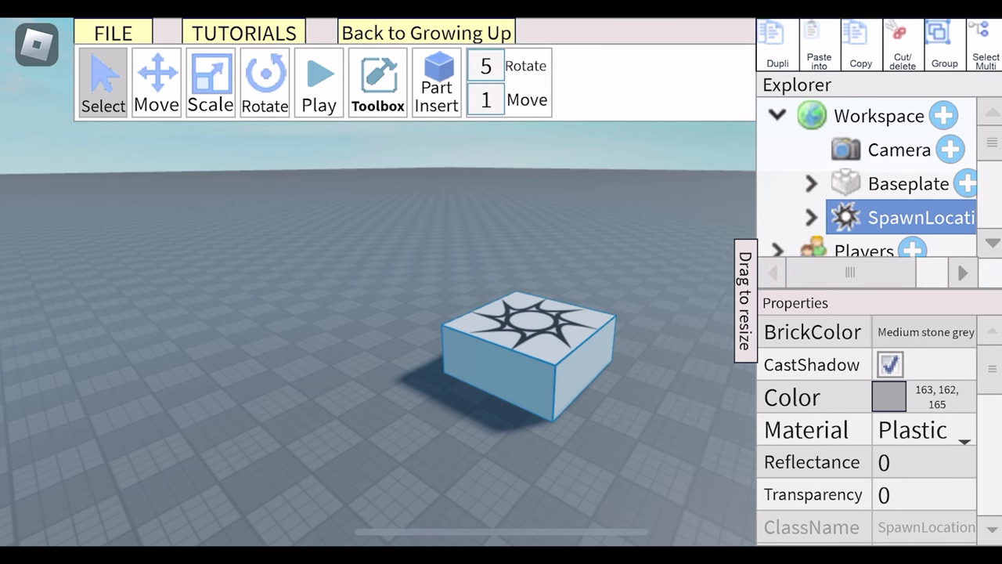
click(156, 82)
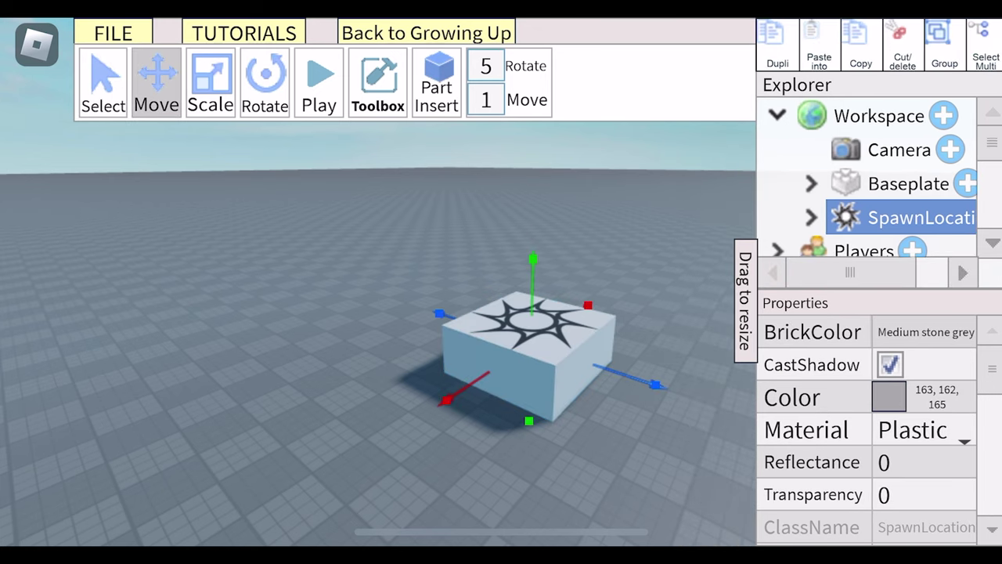
click(210, 81)
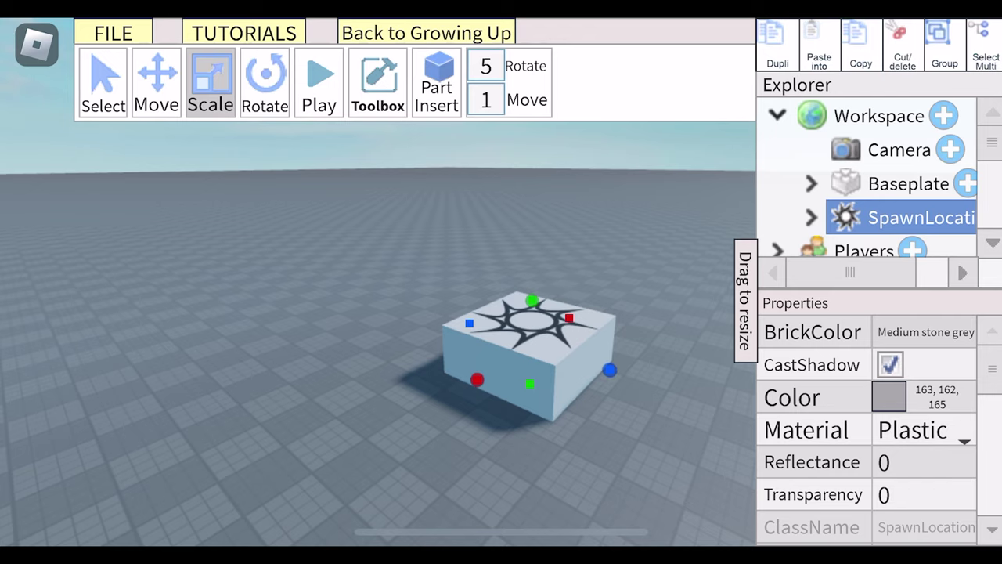
drag(235, 313, 235, 259)
- Widen and thicken the spawn slab into a large platform
drag(526, 223, 526, 268)
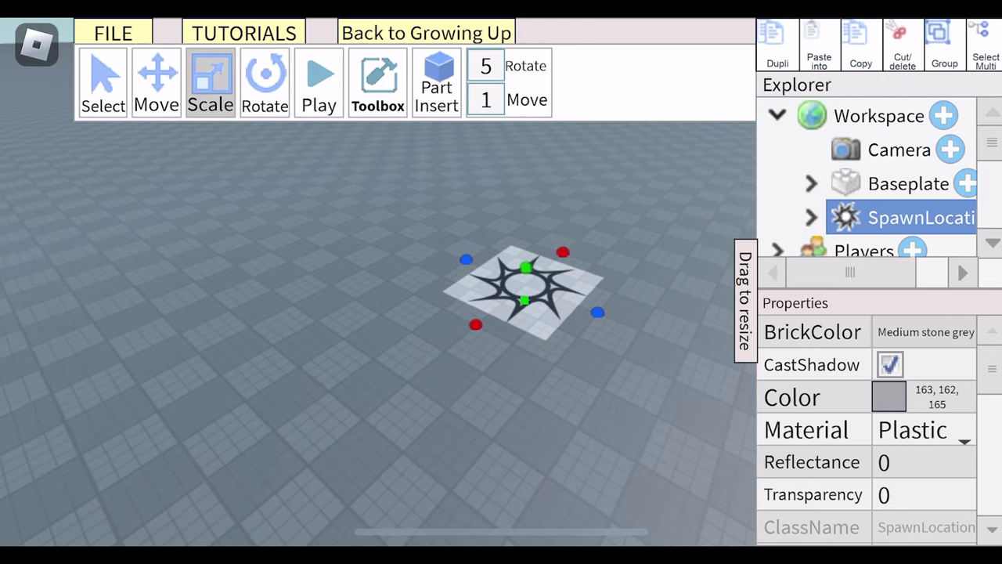
drag(235, 274, 234, 400)
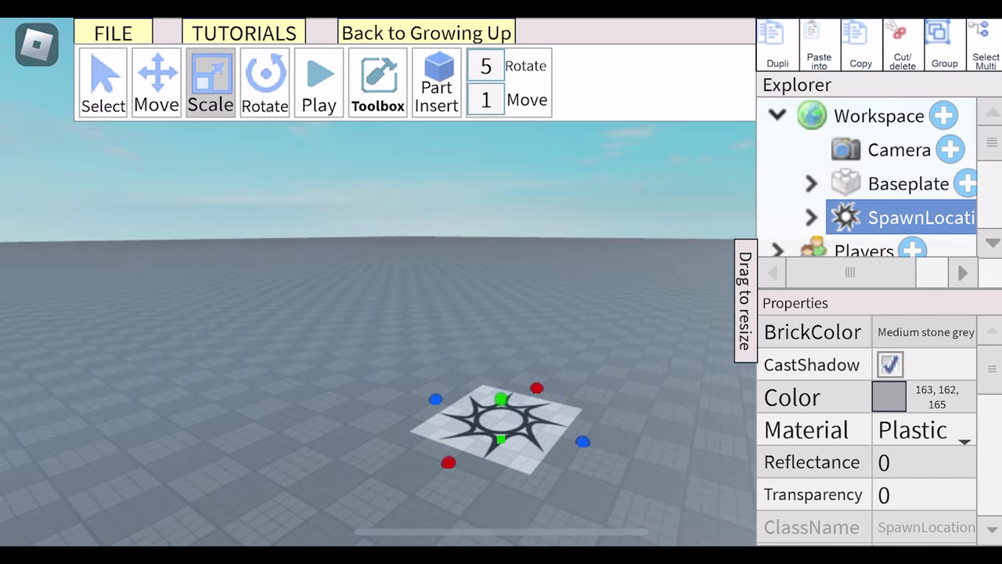
mouse_move(235, 313)
mouse_down()
mouse_move(235, 352)
mouse_move(235, 274)
mouse_up()
drag(118, 345, 118, 329)
drag(234, 313, 235, 258)
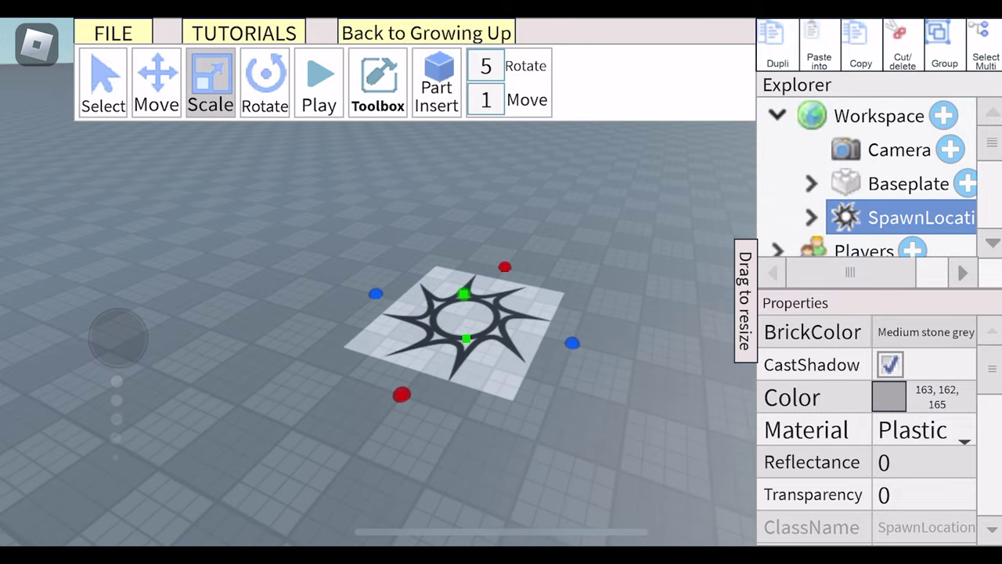
mouse_move(463, 294)
mouse_down()
mouse_move(462, 271)
mouse_move(463, 294)
mouse_up()
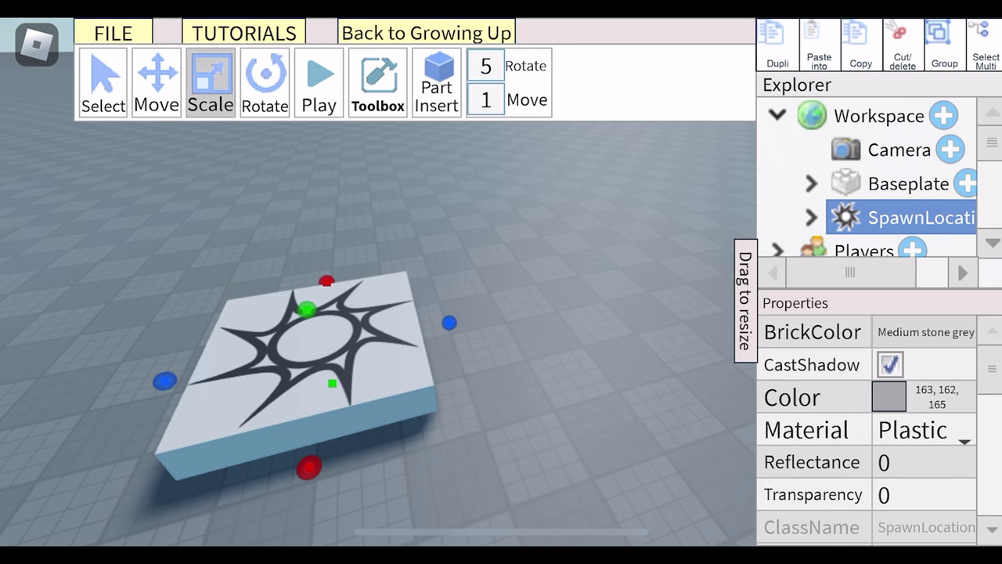
click(908, 183)
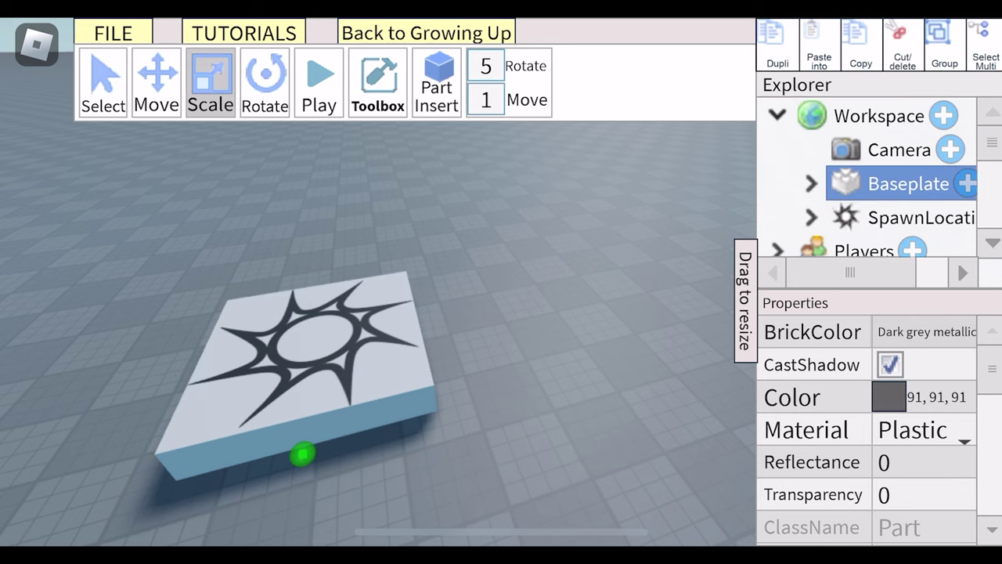
- Delete the Baseplate and select the second of the three grey bars beside the spawn
key(Delete)
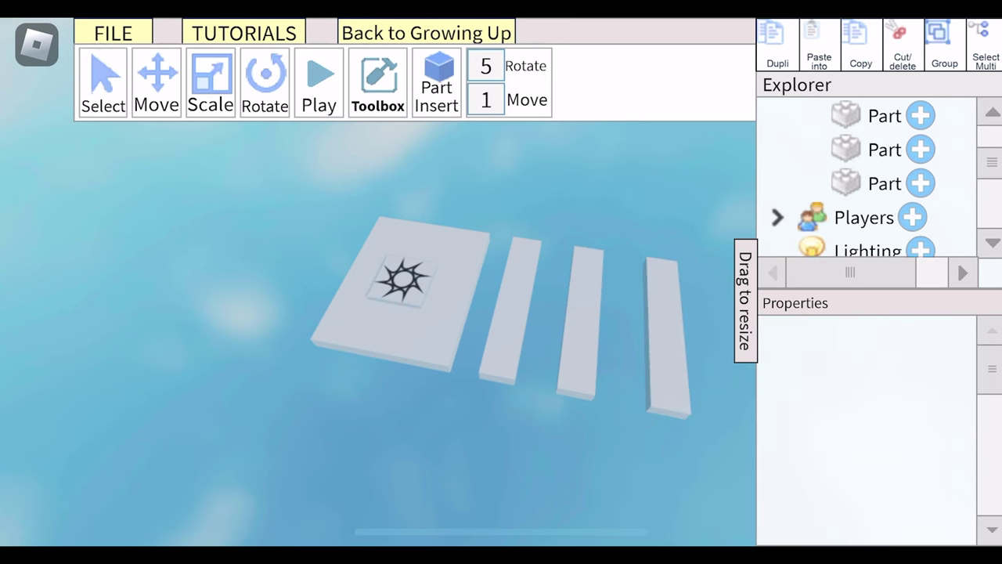
click(509, 313)
- Multi-select the three bars, then play-test and walk the avatar forward along the course
click(985, 45)
click(885, 184)
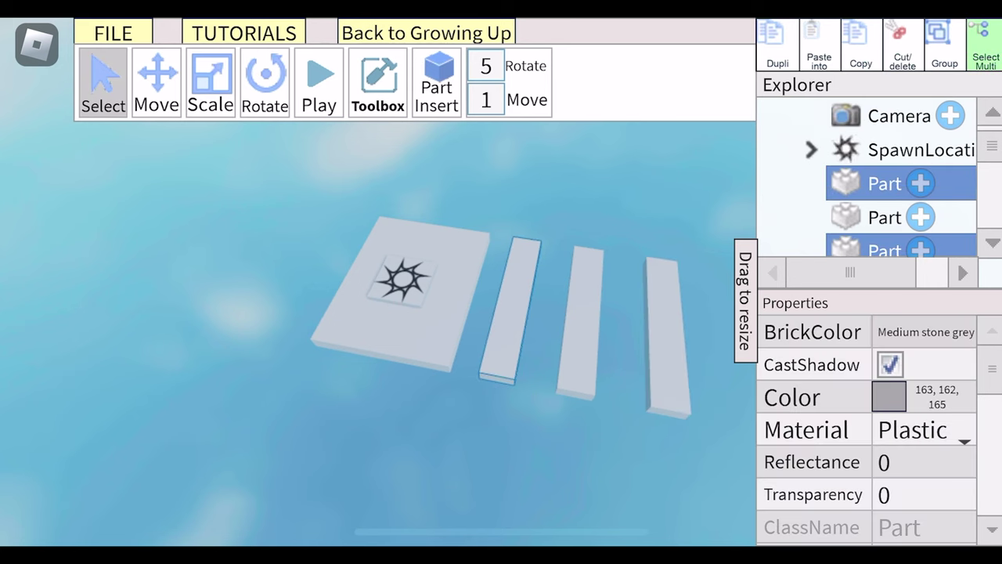
click(885, 217)
click(667, 336)
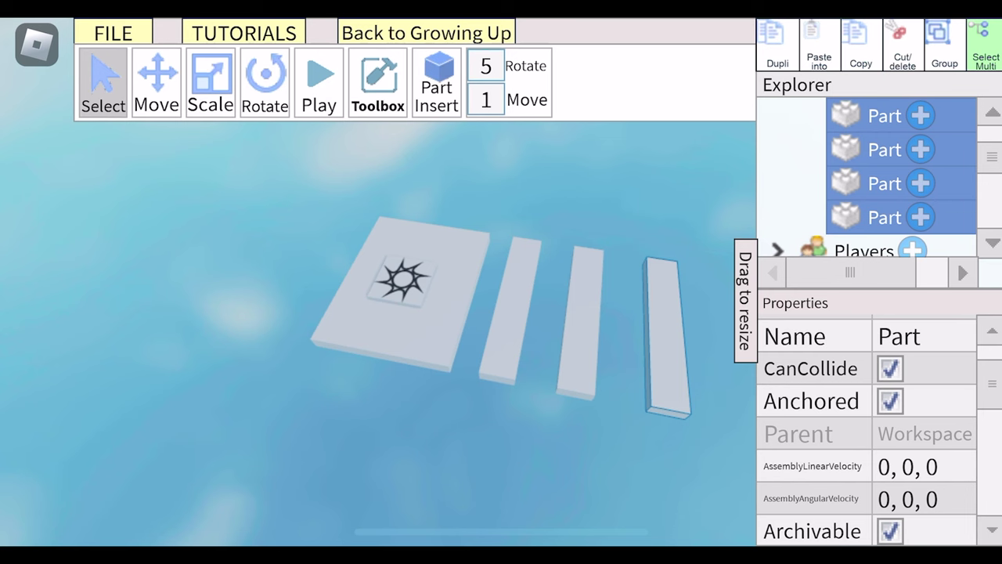
click(319, 82)
mouse_move(112, 422)
mouse_down()
mouse_move(126, 347)
mouse_move(108, 331)
mouse_up()
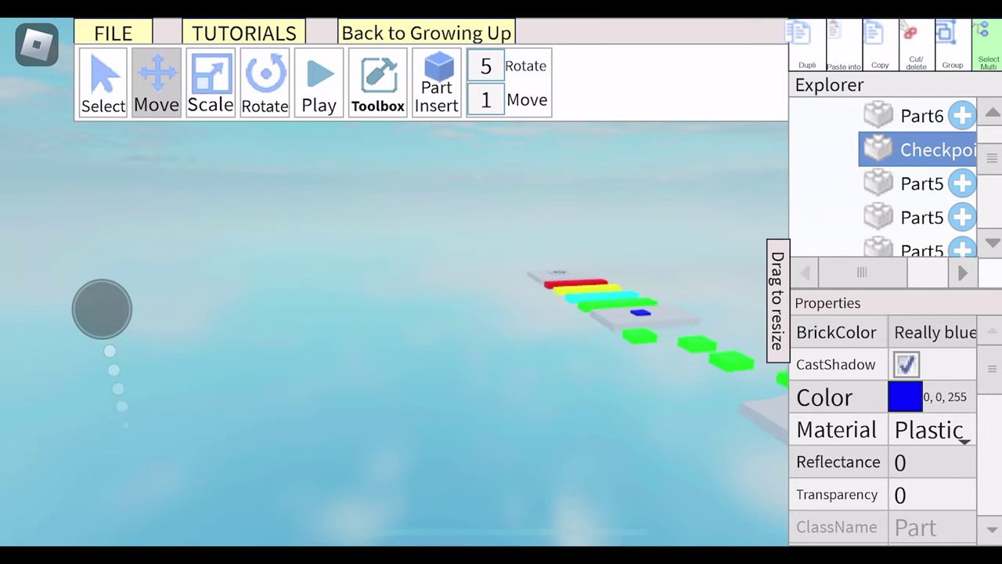
- Select the red bar beside the spawn-decal platform and switch to Scale to resize it
mouse_move(102, 309)
mouse_down()
mouse_move(96, 259)
mouse_move(134, 242)
mouse_move(171, 252)
mouse_up()
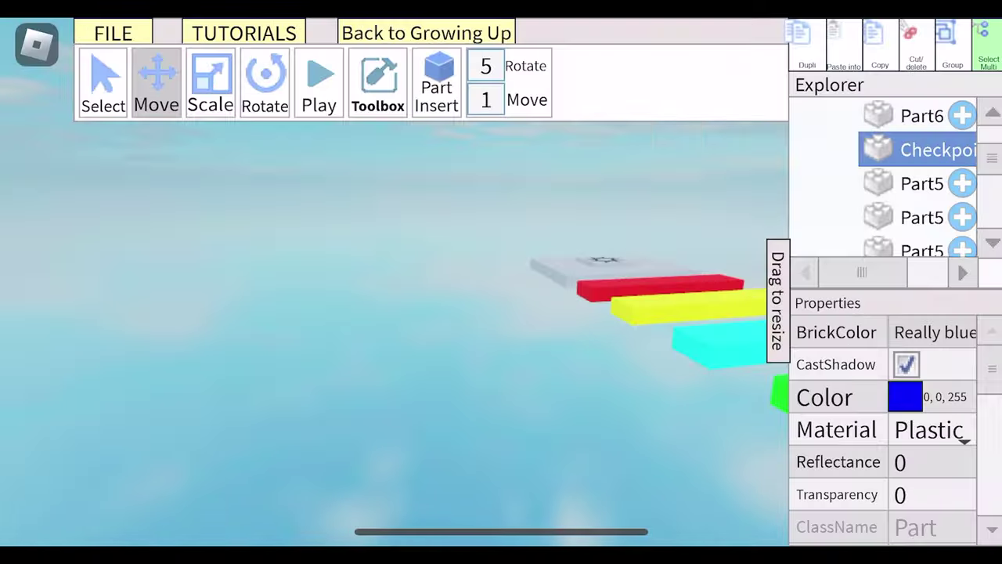
mouse_move(118, 439)
mouse_down()
mouse_move(101, 286)
mouse_move(125, 287)
mouse_move(91, 296)
mouse_move(105, 268)
mouse_move(77, 499)
mouse_move(175, 501)
mouse_up()
click(305, 336)
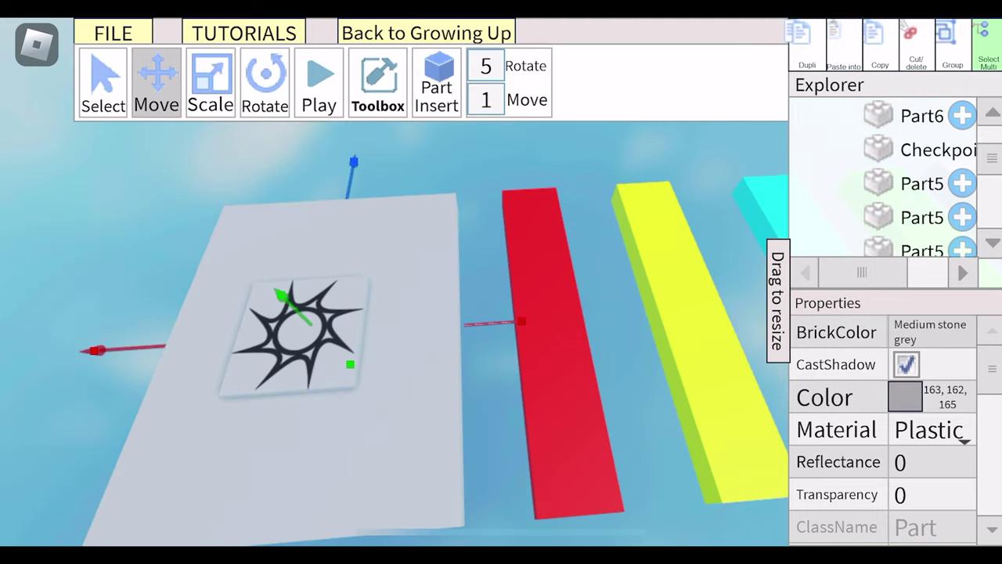
click(548, 329)
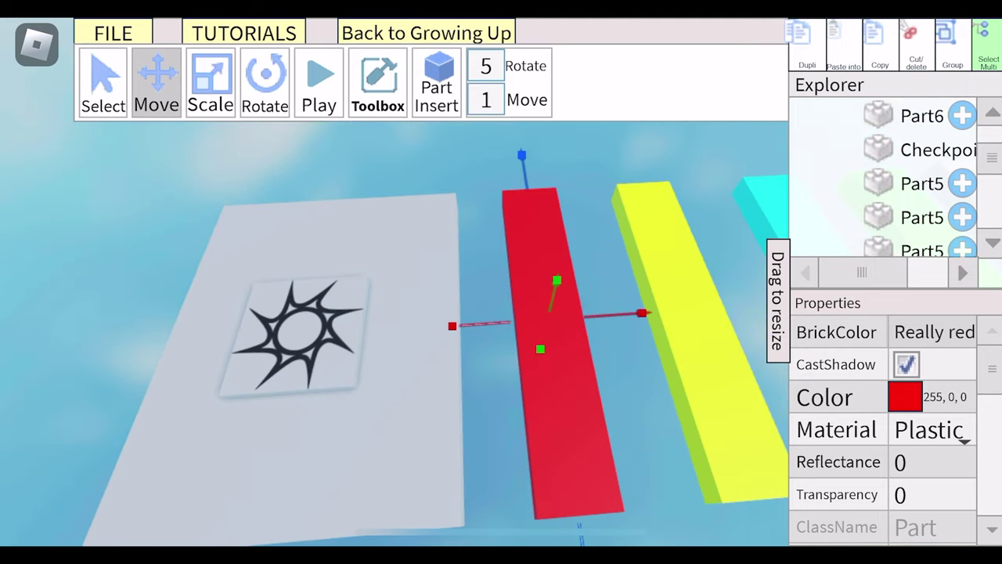
click(210, 82)
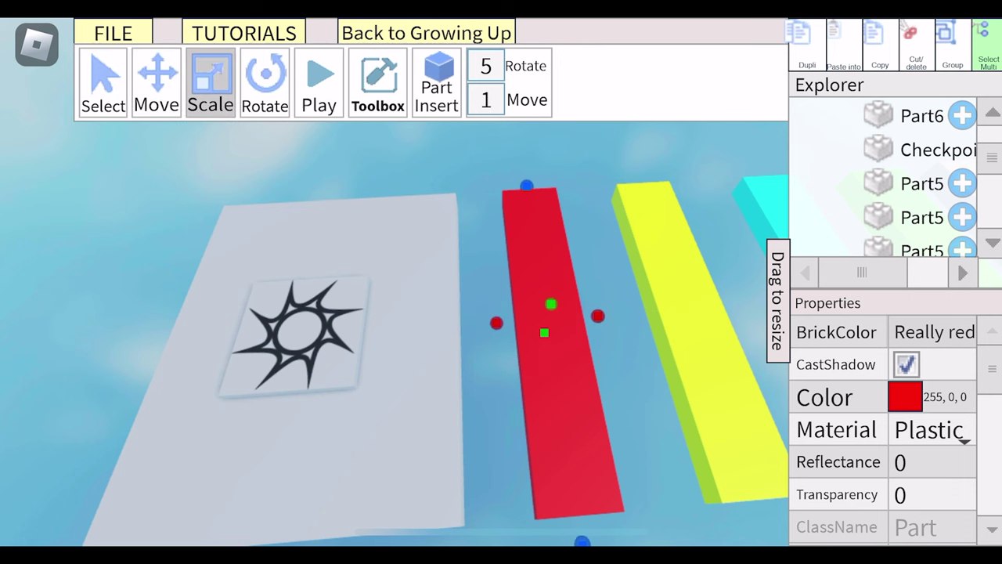
drag(376, 470, 360, 360)
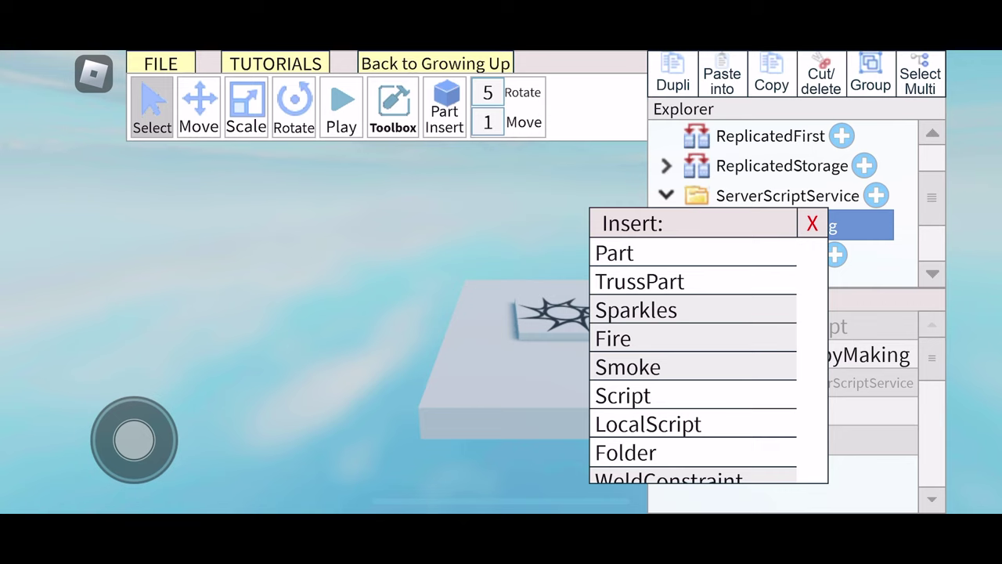
- Insert a plain Script from the template list and clear its sample print line
click(622, 395)
scroll(501, 298, down, 2)
scroll(501, 298, down, 3)
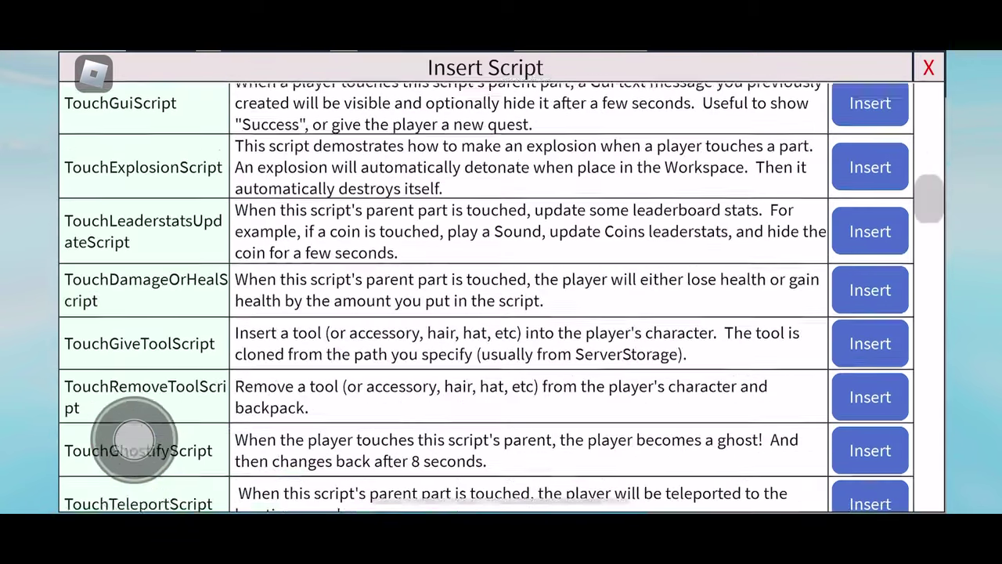
scroll(501, 297, down, 2)
scroll(501, 298, down, 3)
scroll(501, 297, down, 3)
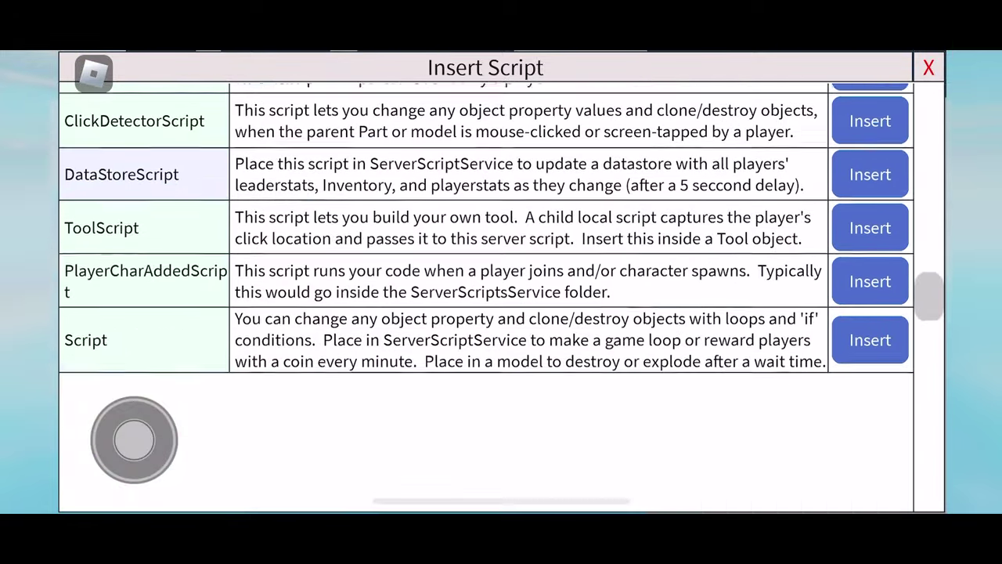
scroll(501, 297, down, 3)
click(869, 319)
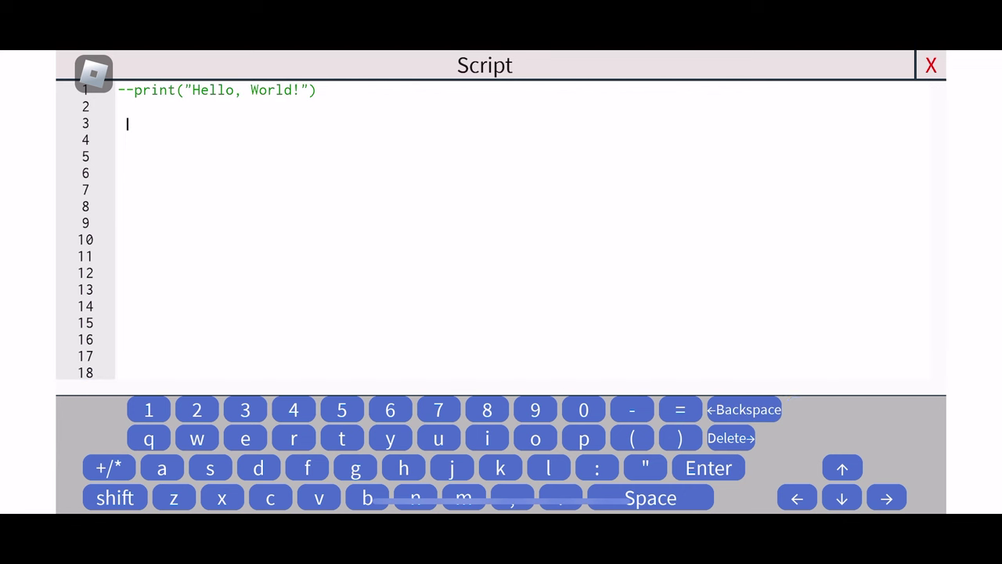
click(743, 409)
click(744, 410)
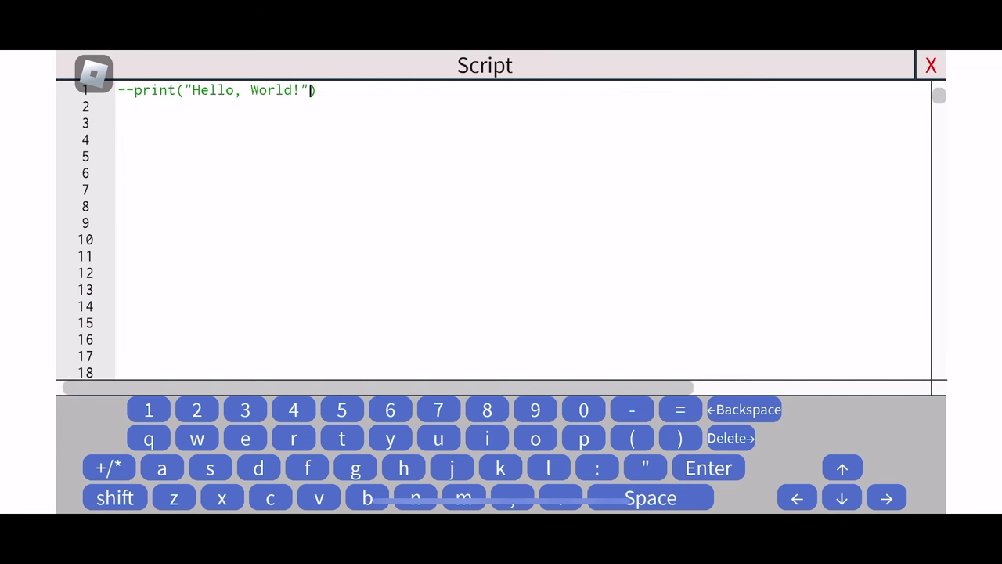
click(536, 439)
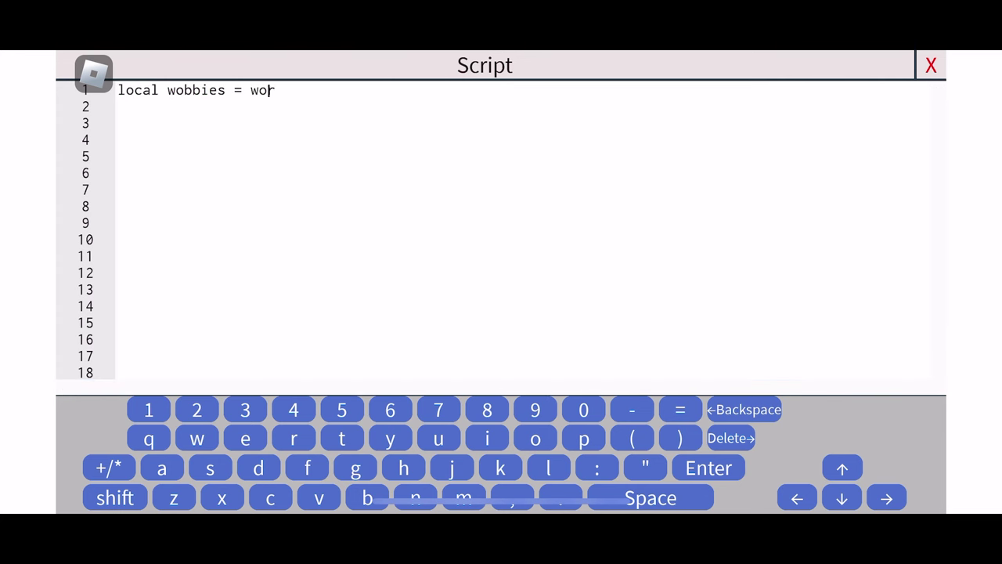
- Type the Obbies folder, start CFrame, and ran = Random.new() variable lines
text(rkspace.Obbies)
key(Return)
text(local)
text(.CFrame)
key(Return)
text(local ran =)
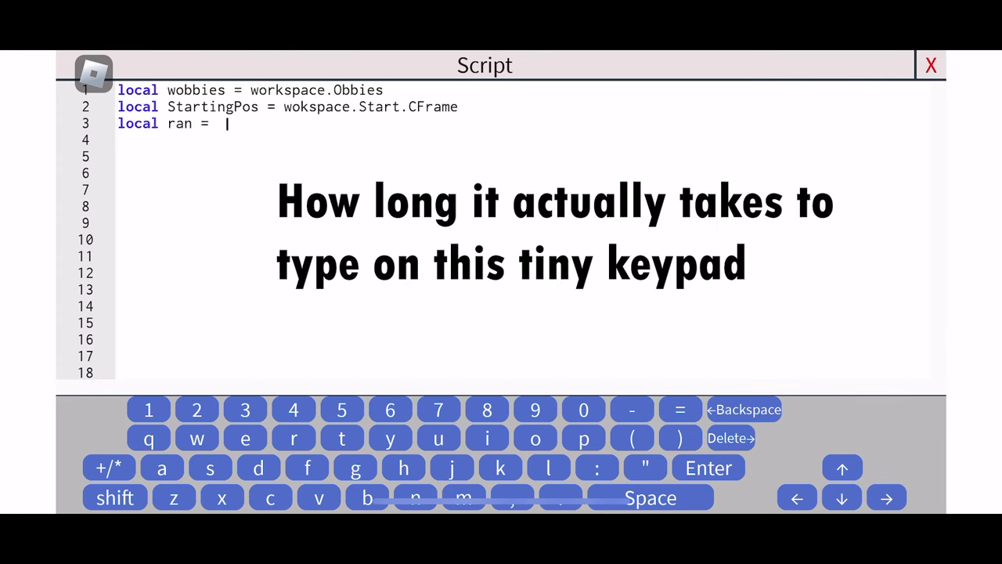
click(115, 498)
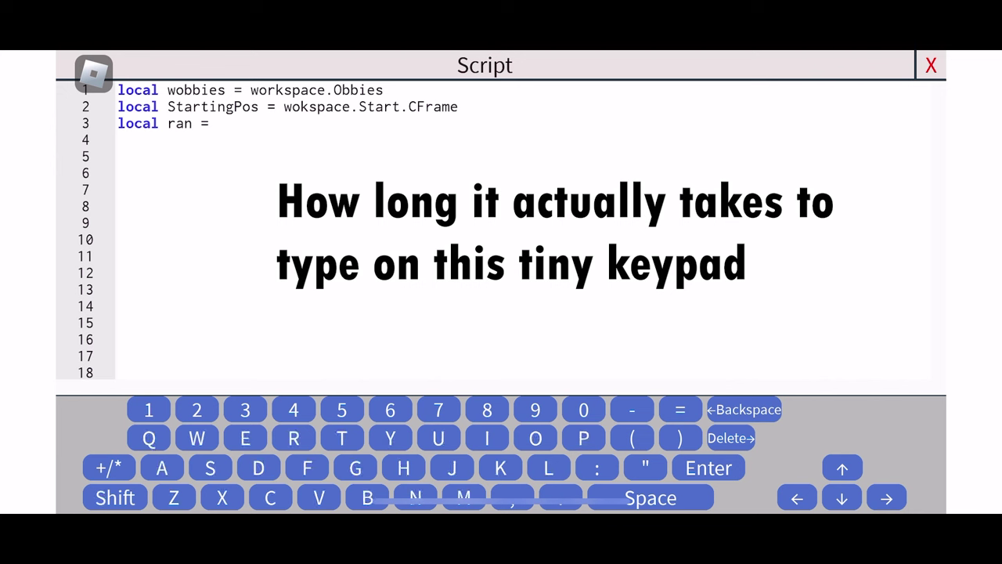
text(  R)
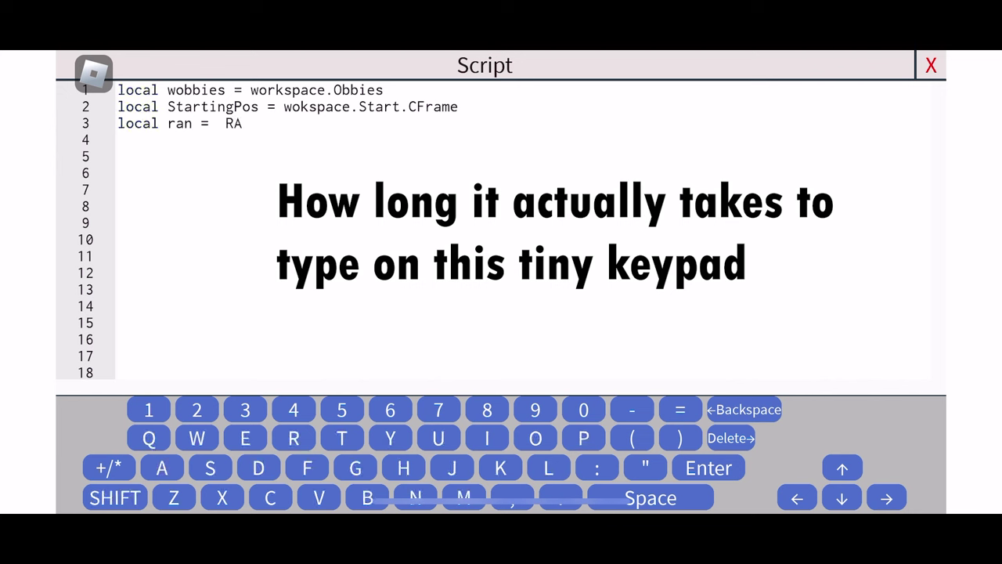
click(115, 498)
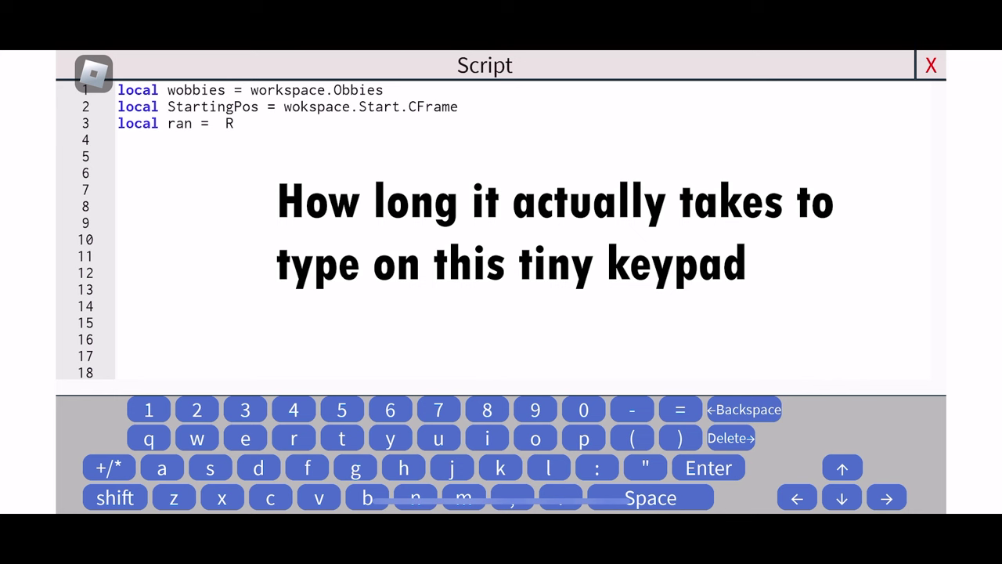
text(ando)
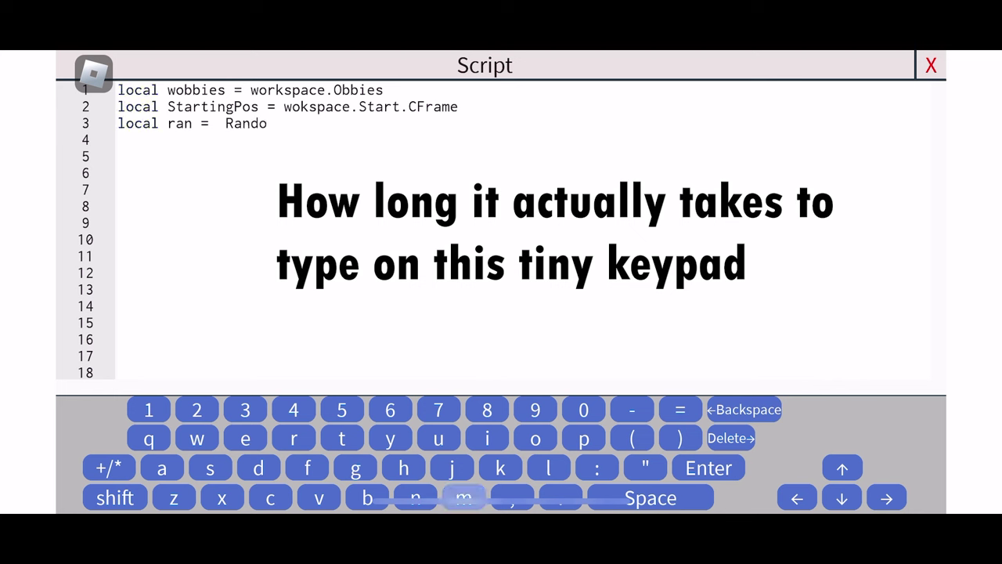
text(m.)
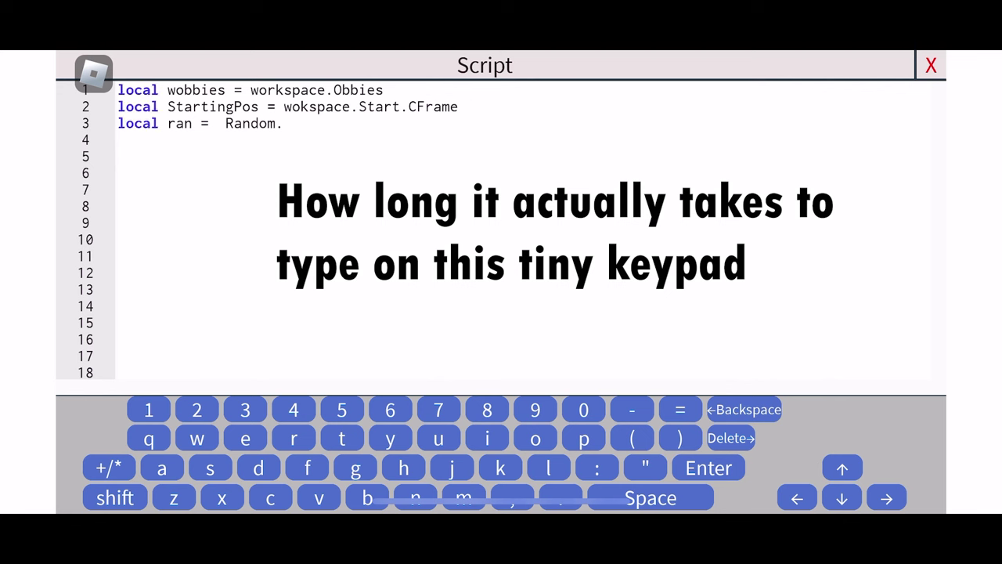
text(new)
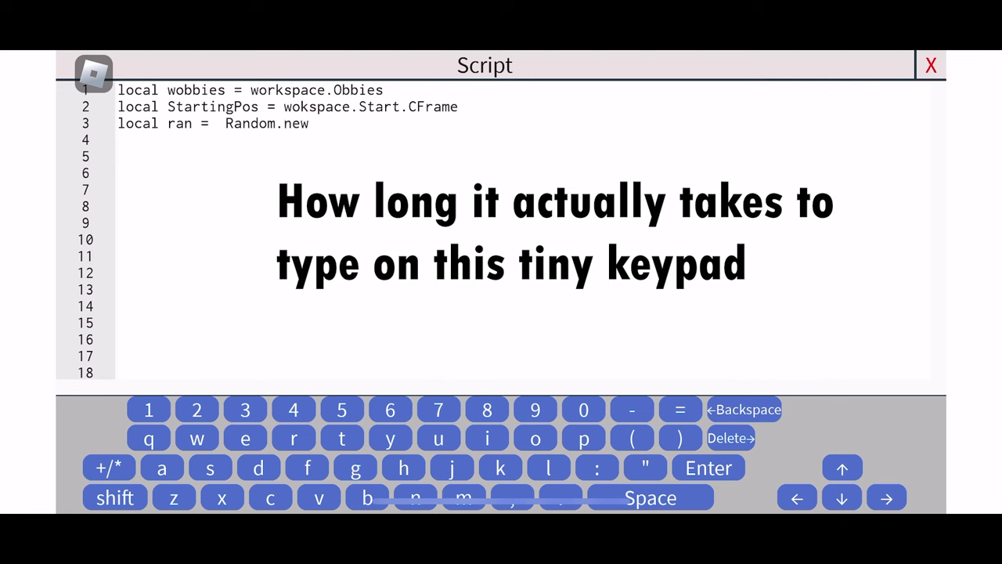
text(())
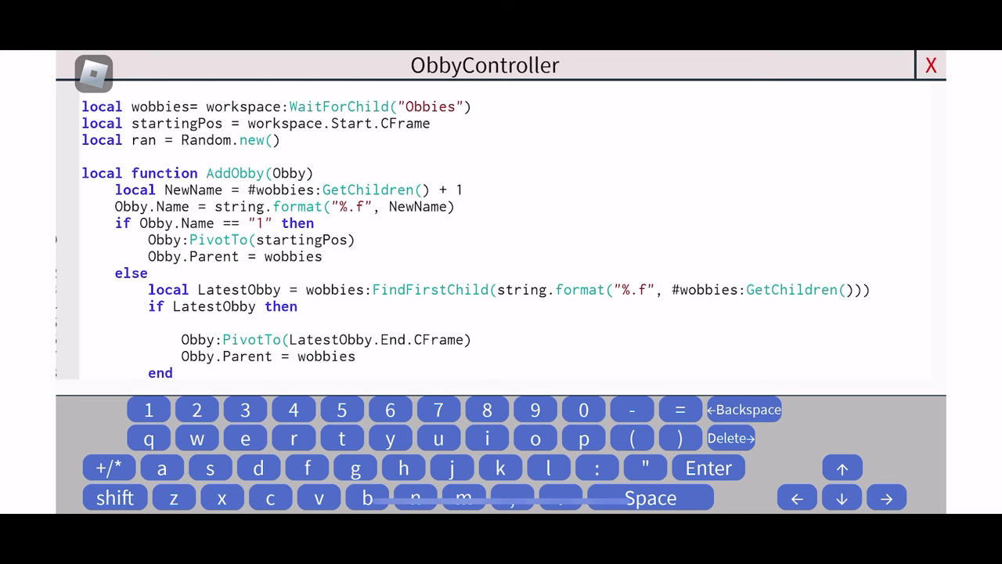
scroll(466, 208, down, 1)
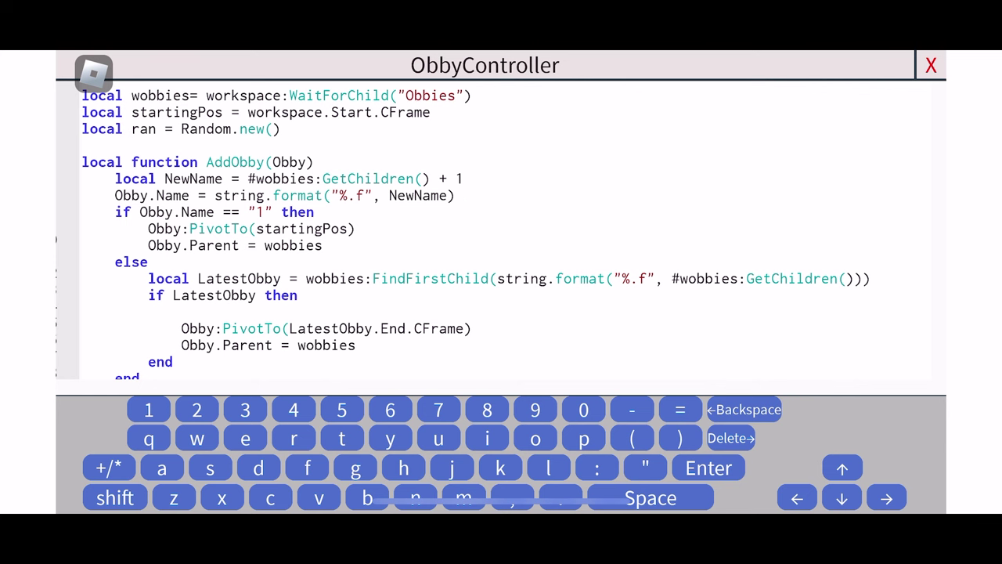
scroll(466, 207, up, 1)
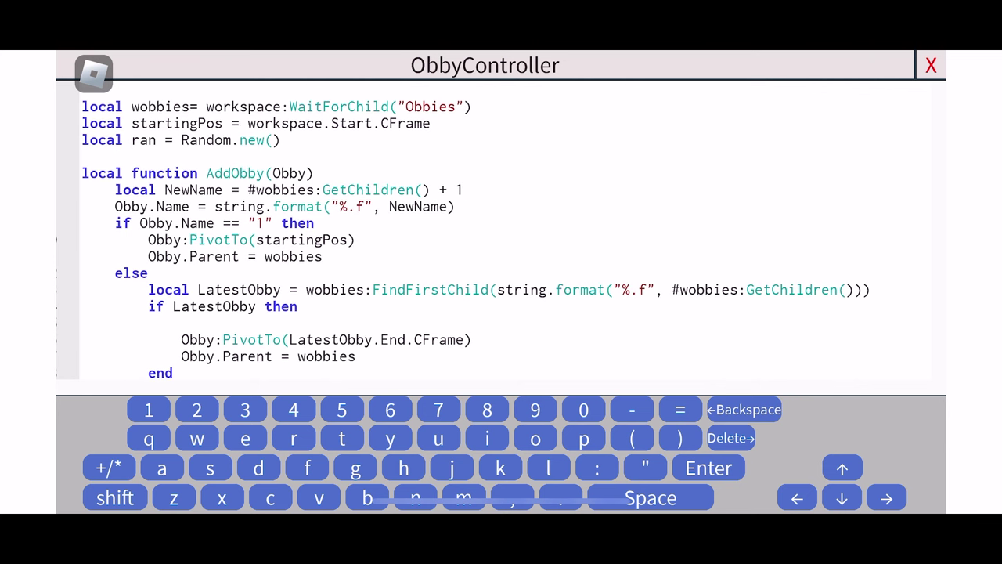
scroll(466, 207, down, 1)
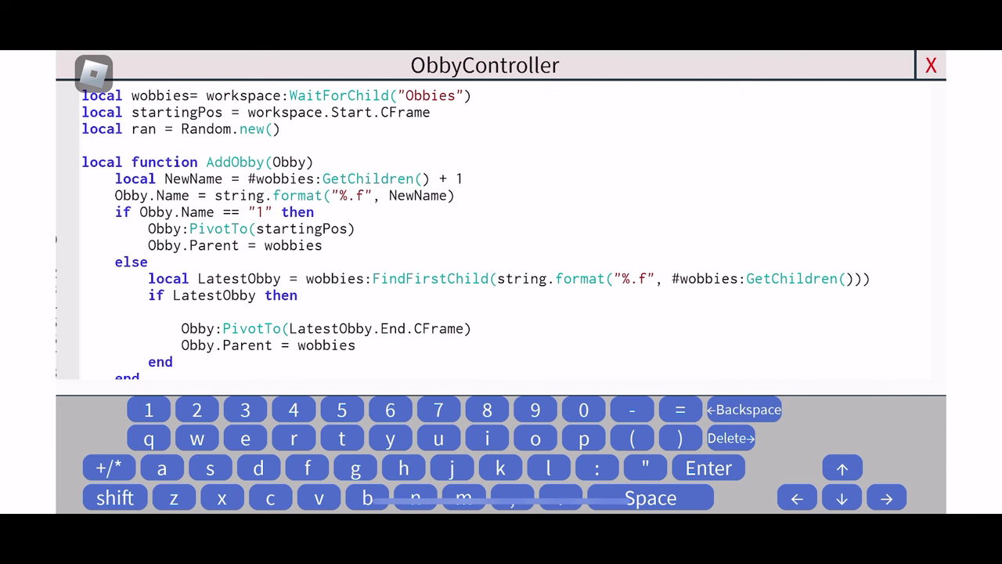
scroll(465, 206, up, 1)
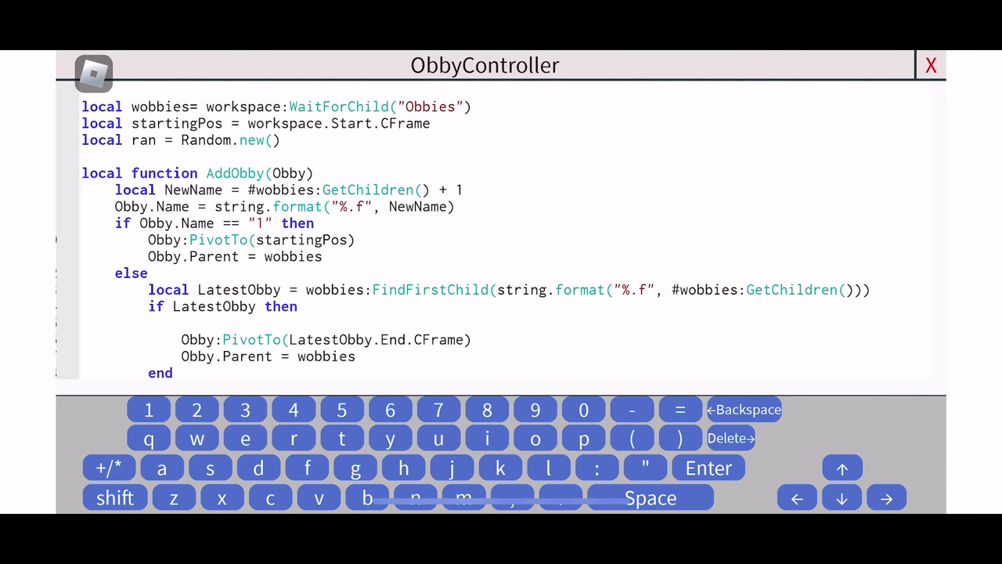
scroll(465, 206, down, 1)
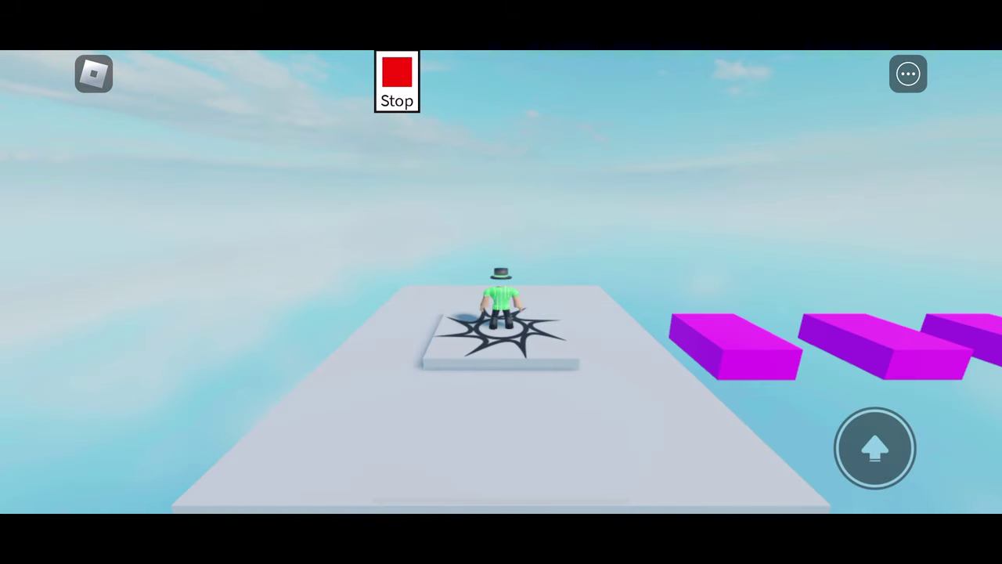
- Run the character toward the purple jump path, then stop the play test
drag(626, 313, 392, 258)
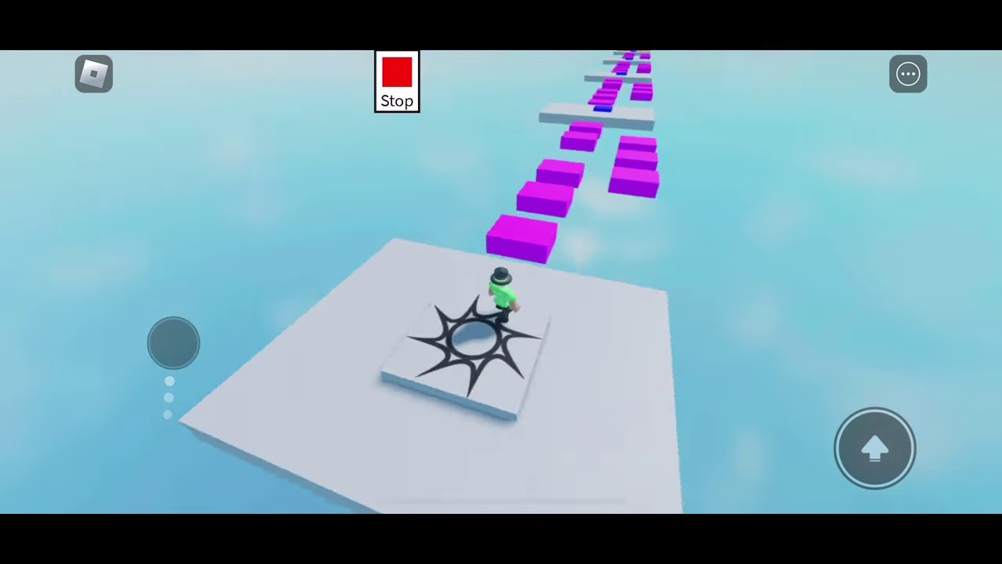
mouse_move(173, 342)
mouse_down()
mouse_move(172, 294)
mouse_move(144, 266)
mouse_move(166, 258)
mouse_move(224, 274)
mouse_move(193, 255)
mouse_move(126, 242)
mouse_move(152, 239)
mouse_move(141, 293)
mouse_move(199, 266)
mouse_up()
click(396, 80)
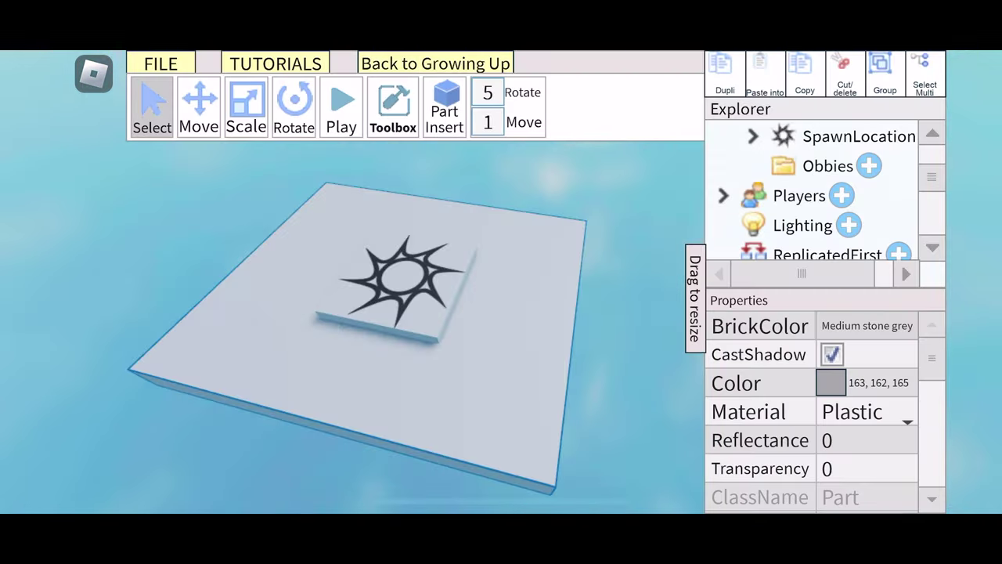
- Play-test again, running across the green blocks onto the blue pad
click(342, 109)
mouse_move(176, 411)
mouse_down()
mouse_move(199, 340)
mouse_move(256, 338)
mouse_move(199, 292)
mouse_move(262, 293)
mouse_up()
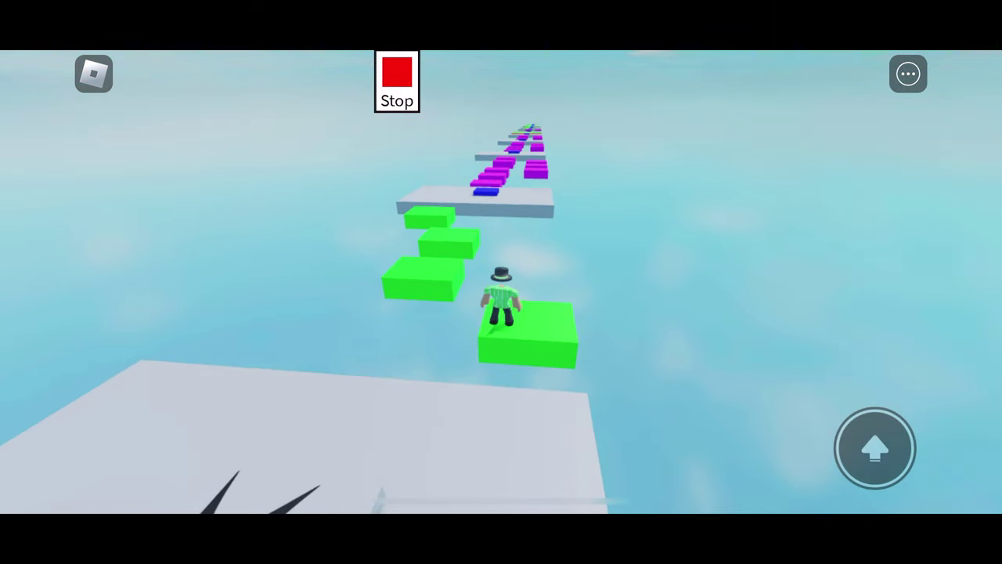
mouse_move(235, 376)
mouse_down()
mouse_move(196, 274)
mouse_move(117, 293)
mouse_up()
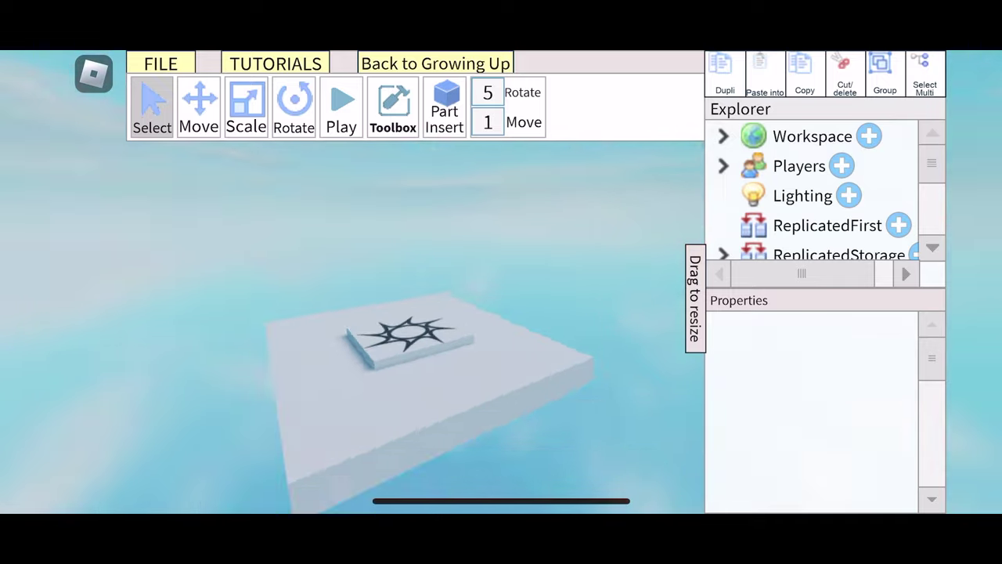
click(380, 347)
- Type the leaderstats Stage setup and a CharacterAdded handler moving the character to its checkpoint obby
mouse_move(107, 284)
mouse_down()
mouse_move(174, 420)
mouse_move(171, 466)
mouse_move(86, 435)
mouse_up()
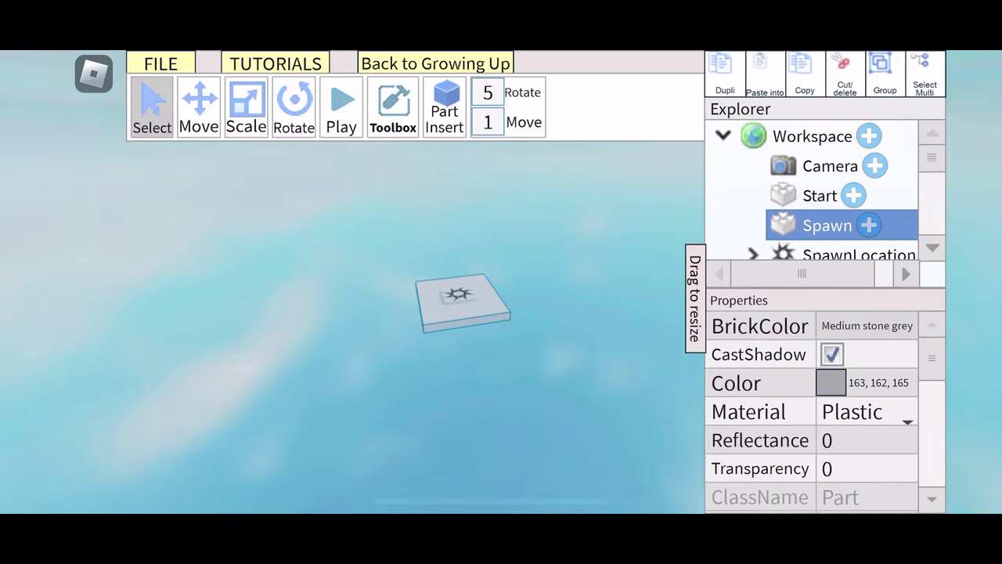
drag(259, 368, 196, 438)
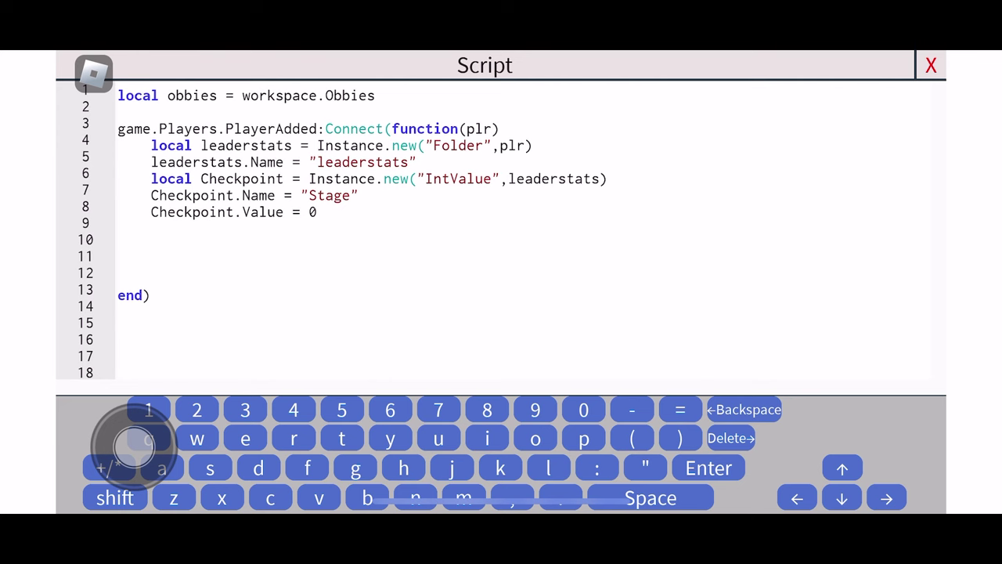
text(plr.)
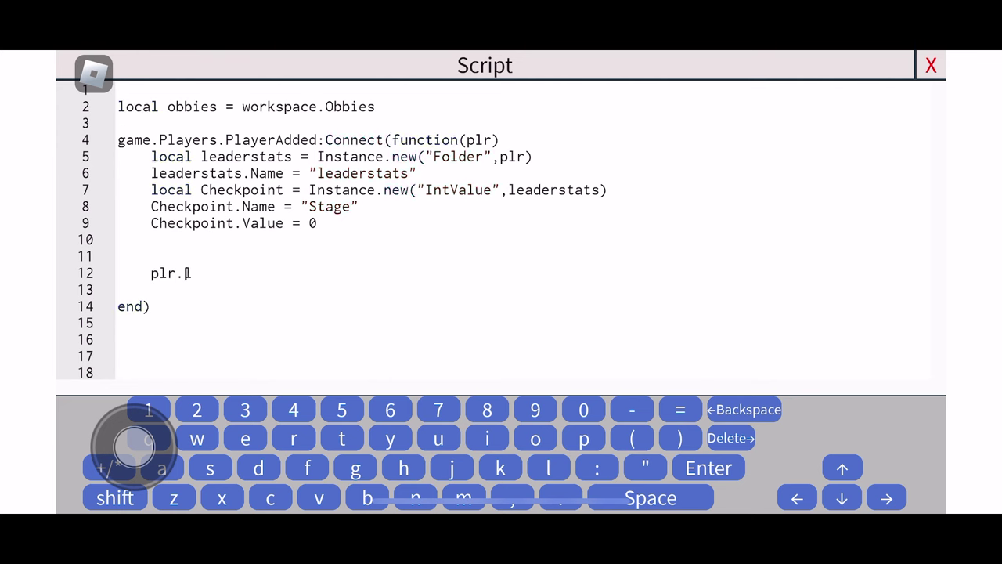
text(leader.stats)
text(erAdded:connect(function))
key(Return)
text(task.wait() Chec)
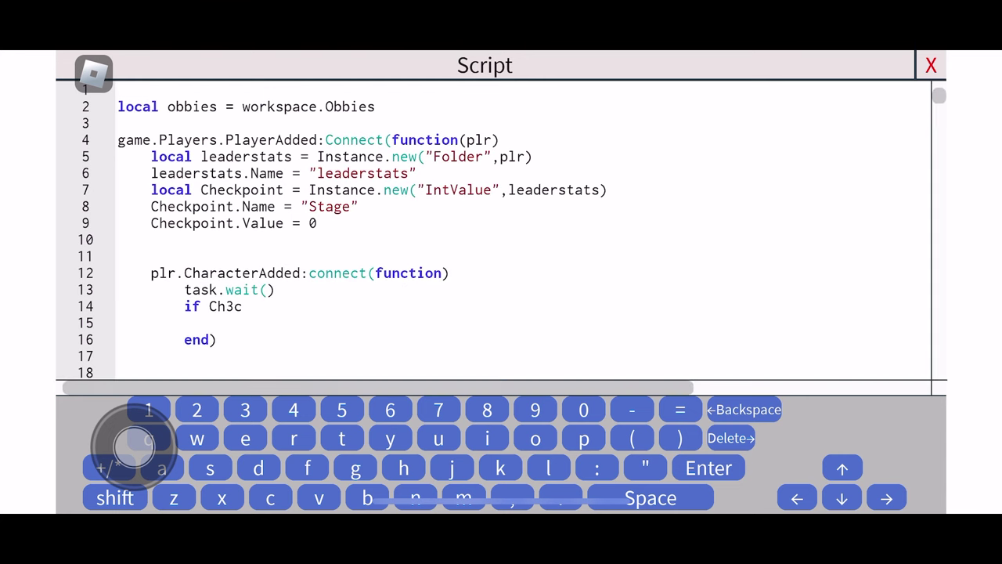
text(kpoim)
text(.Value )
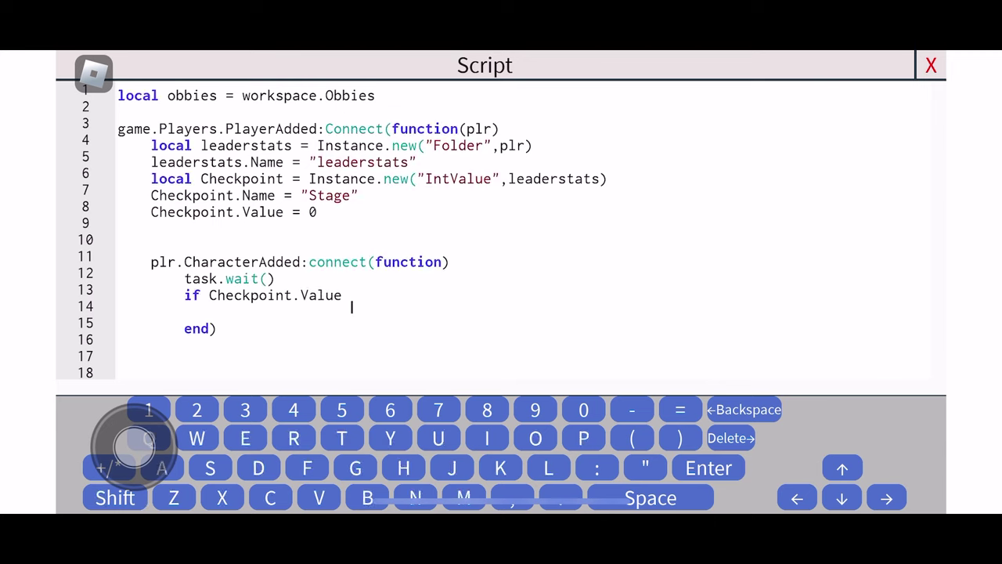
text(> 1 then)
key(Down)
text(char:MoveTo)
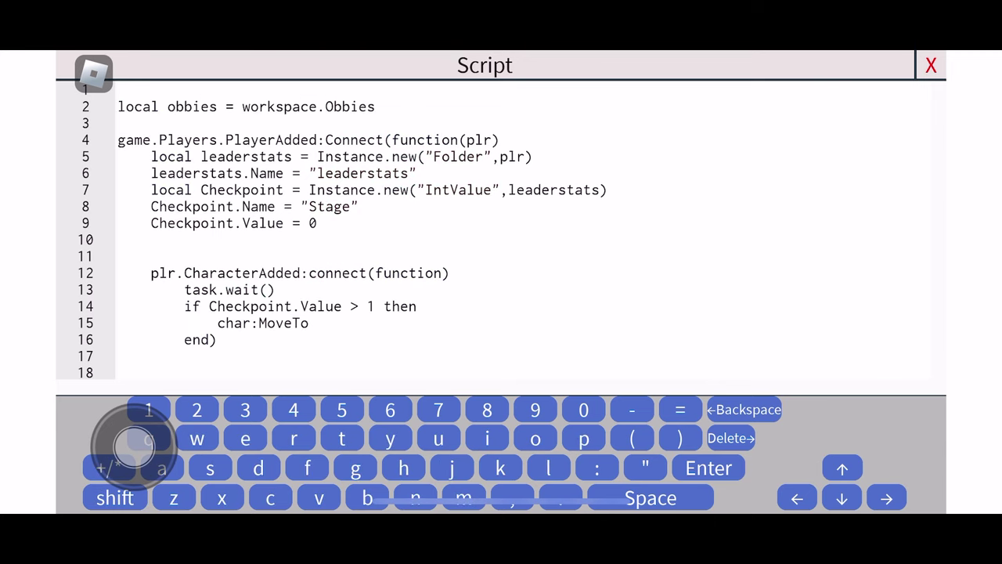
text((Obbies:FindFirstChild(Checkpoint.Valu3)
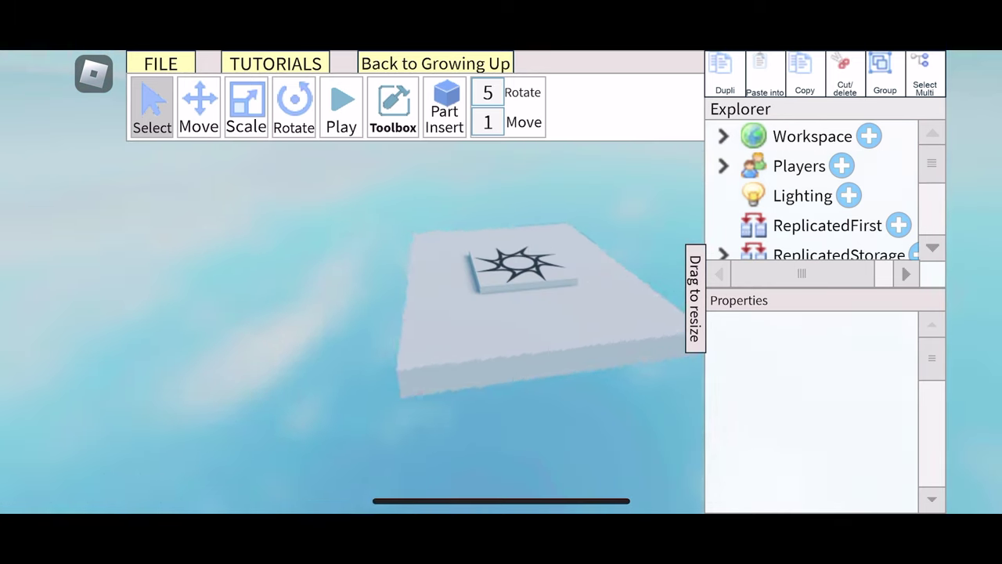
- Select the Spawn part and orbit the camera around it
click(514, 269)
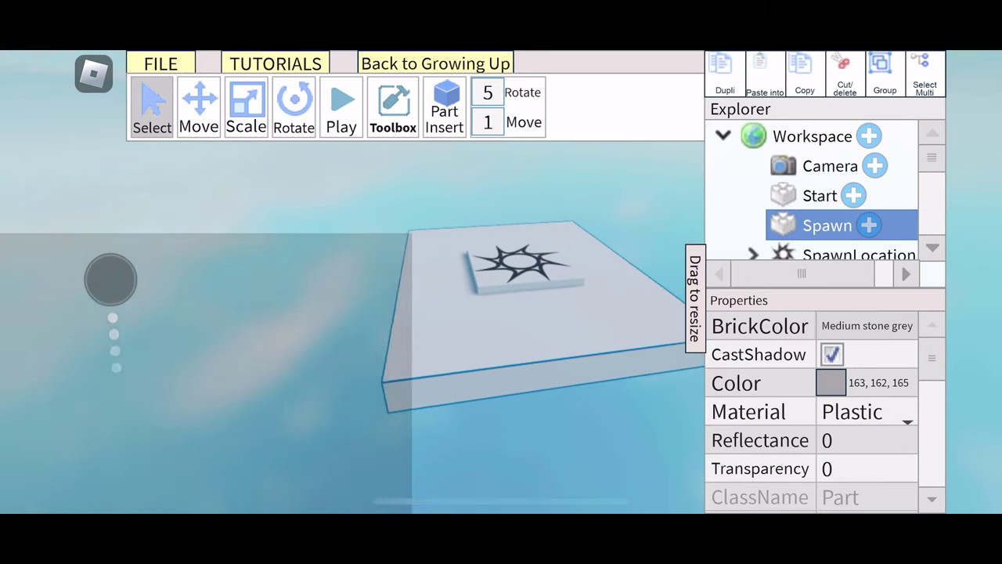
drag(111, 288, 150, 481)
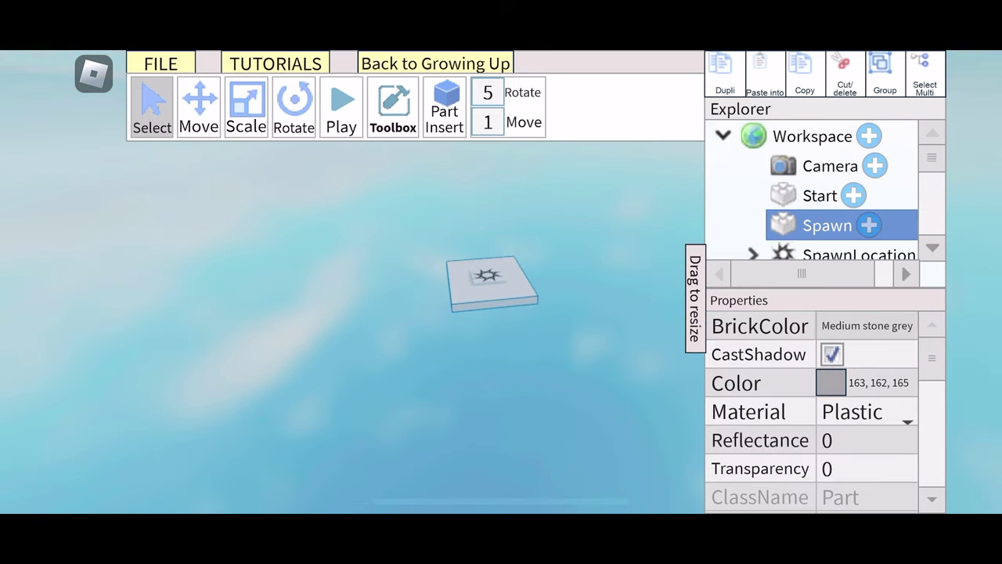
drag(313, 352, 258, 423)
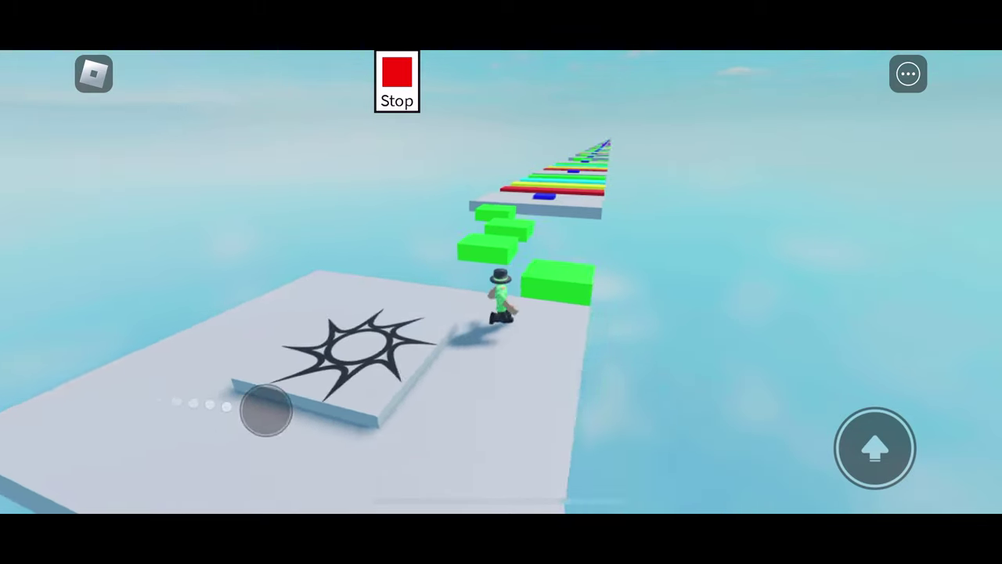
- Cross the green and red platforms, step off the yellow one, then rejoin the path after respawning
mouse_move(266, 411)
mouse_down()
mouse_move(117, 282)
mouse_move(200, 273)
mouse_move(136, 365)
mouse_move(124, 324)
mouse_move(143, 277)
mouse_up()
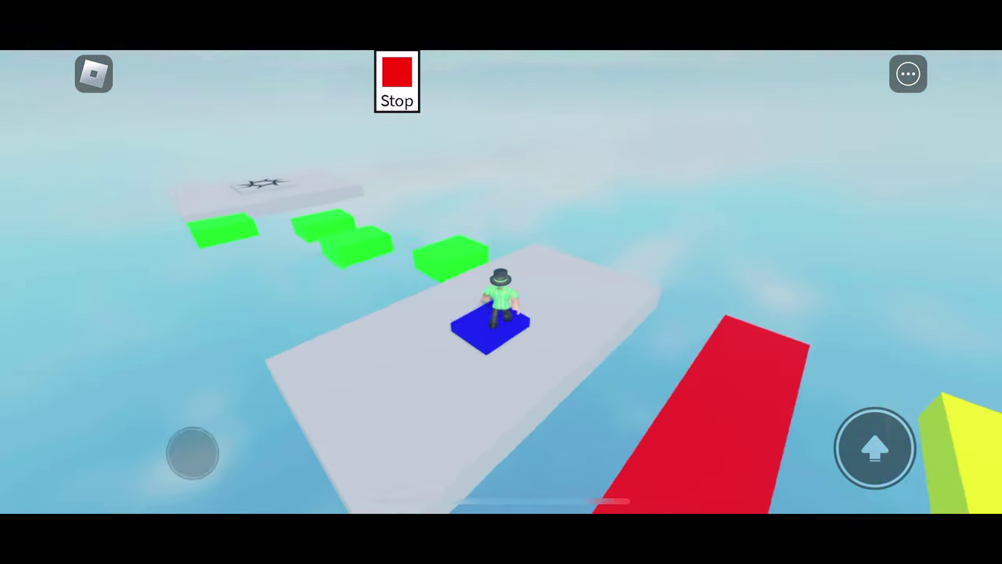
mouse_move(193, 451)
mouse_down()
mouse_move(183, 381)
mouse_move(274, 322)
mouse_move(211, 298)
mouse_up()
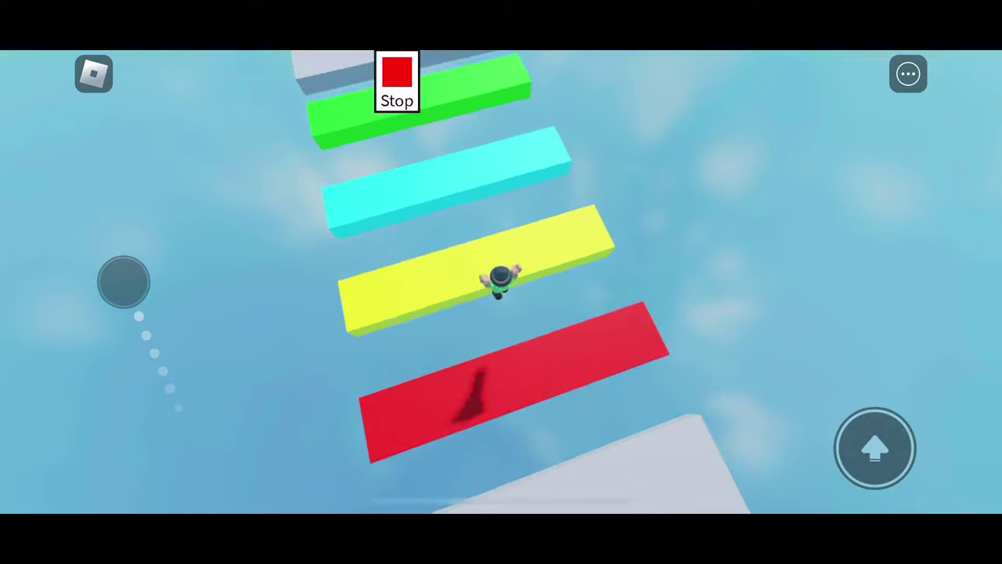
drag(123, 281, 130, 270)
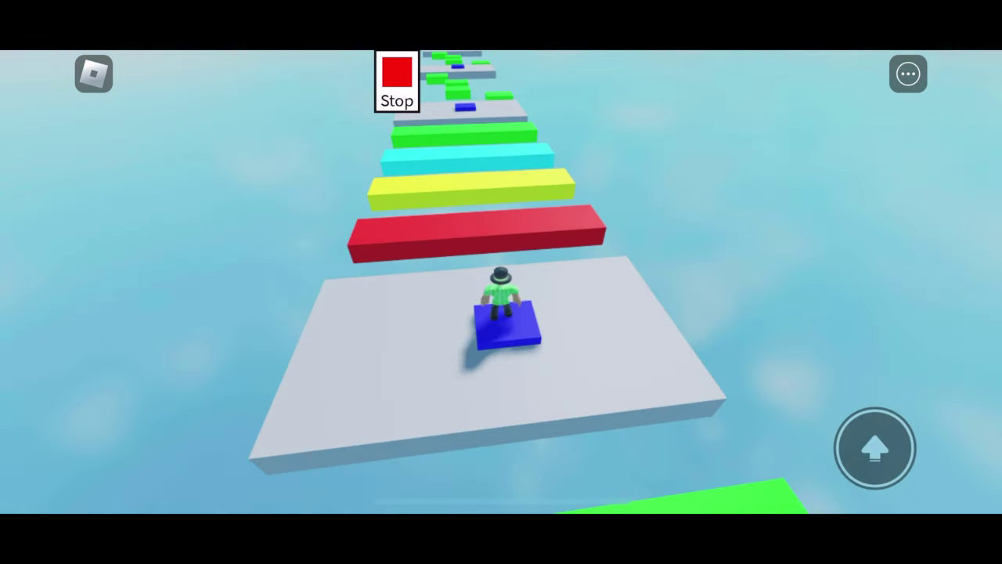
drag(174, 486, 204, 462)
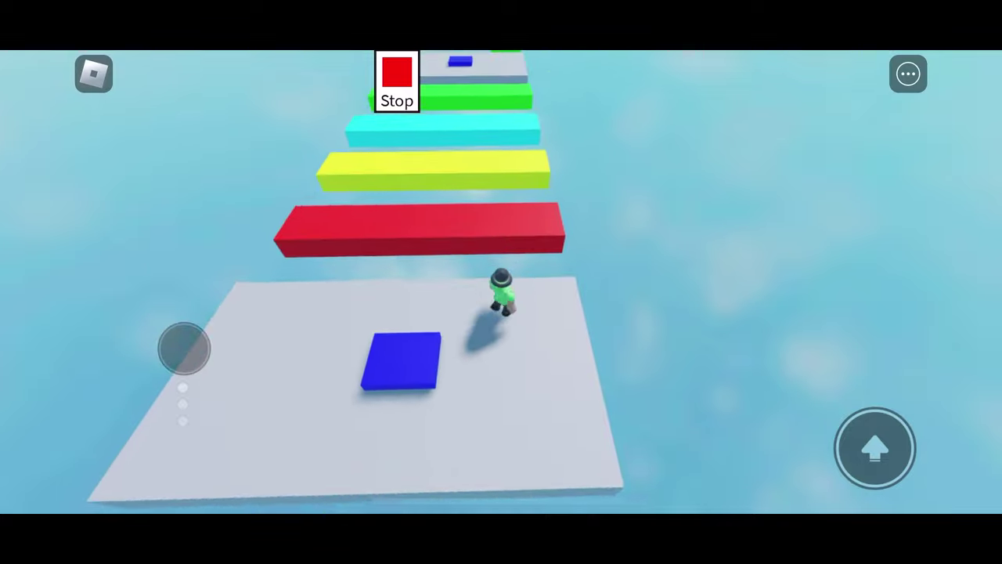
click(875, 448)
drag(173, 315, 141, 274)
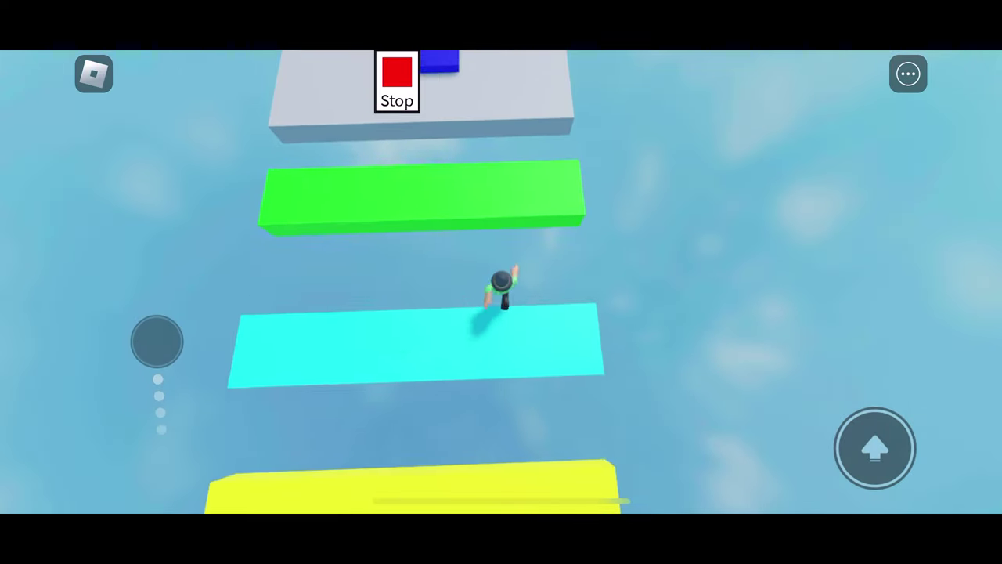